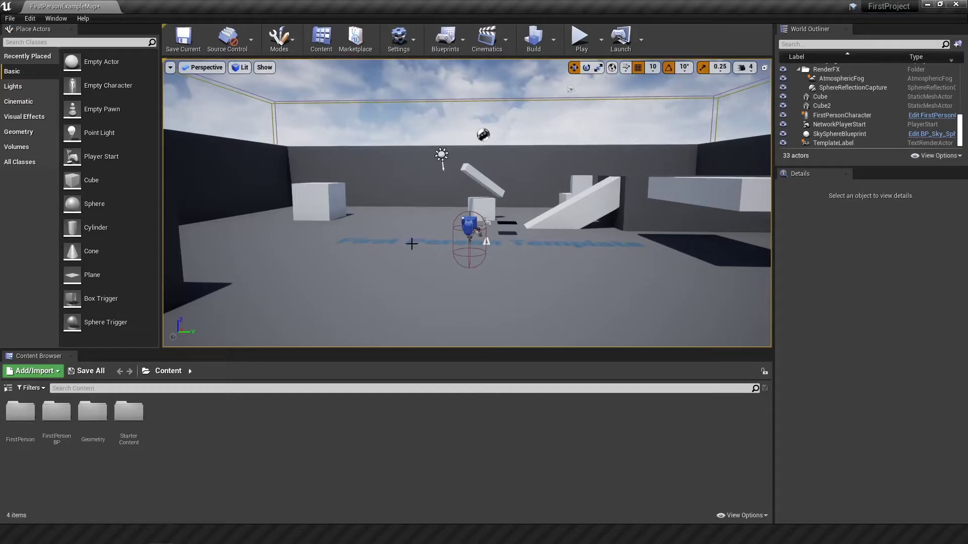
Delete the template boxes grouped near the arena's dark side wall
left_click_drag(368, 247, 398, 240)
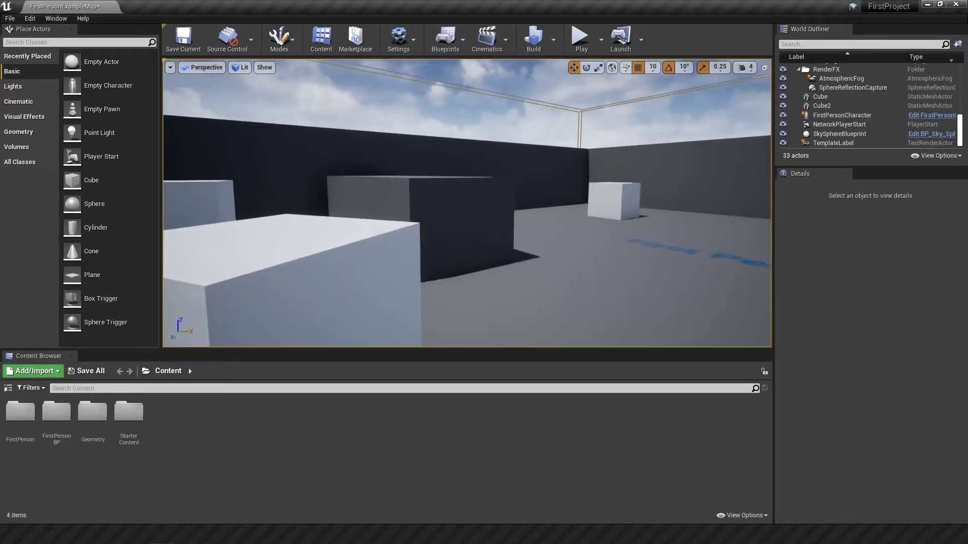
left_click(312, 267)
key("Delete")
left_click(435, 215)
key("Delete")
left_click(204, 207)
key("Delete")
left_click(202, 280)
key("Delete")
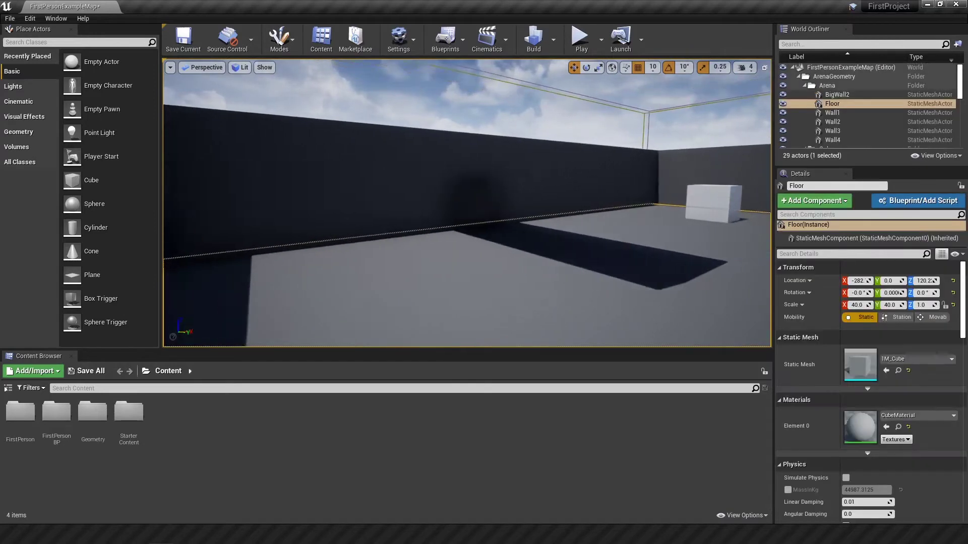
Delete the big wall, the ramp, the platforms and all remaining cubes, keeping only the arena's floor and four outer walls
right_click_drag(459, 197, 650, 191)
left_click(452, 198)
key("Delete")
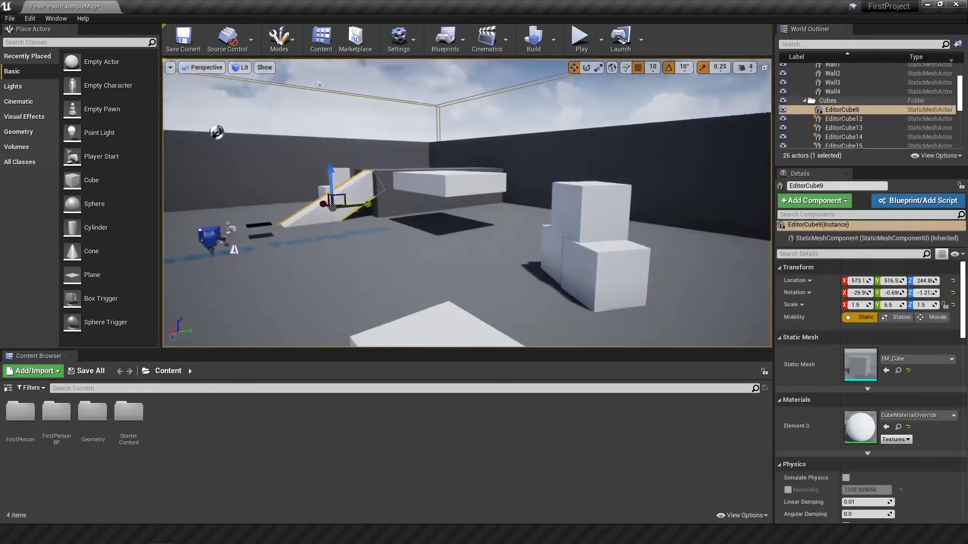
key("Delete")
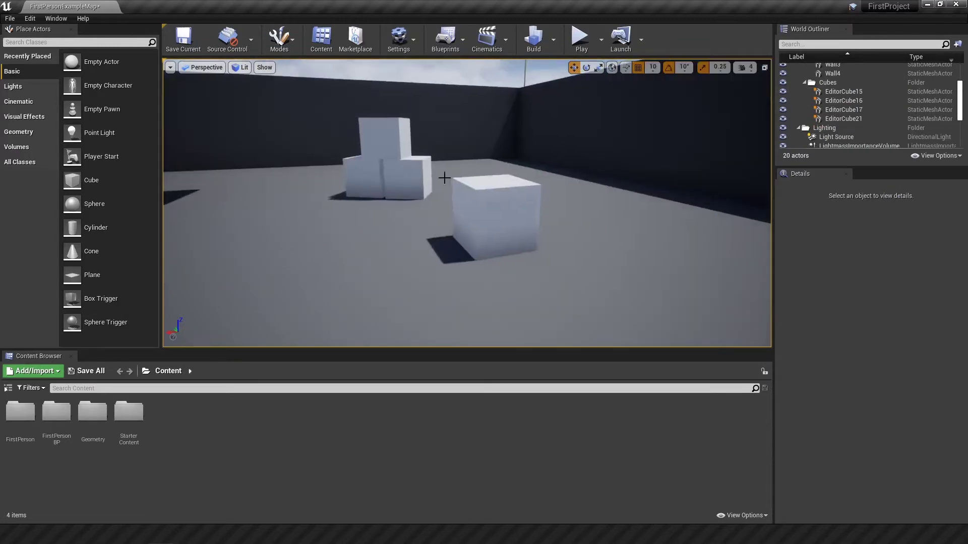
key("Delete")
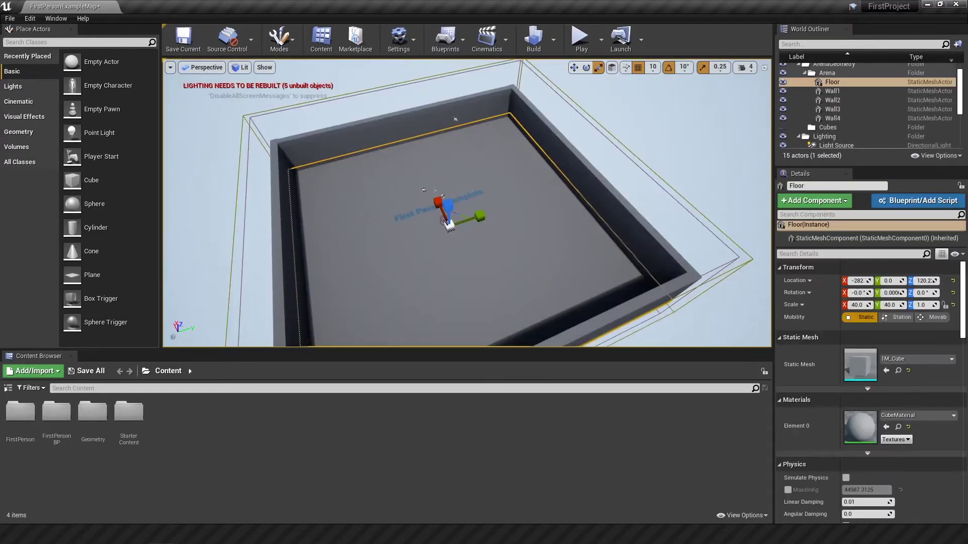
Move Wall3 inward to about Y 845 and Wall1 inward to about X 561
left_click(552, 148)
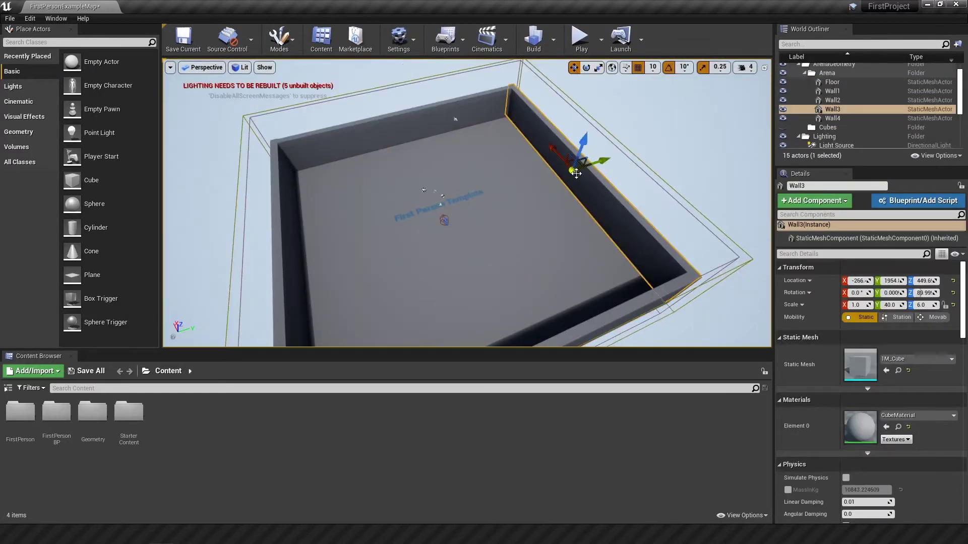
left_click_drag(594, 165, 519, 180)
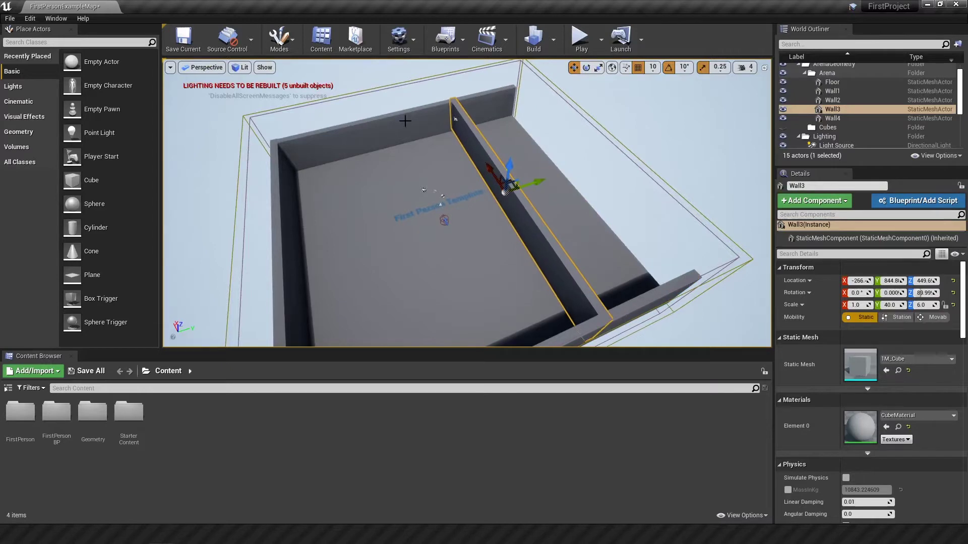
left_click(499, 89)
left_click_drag(396, 112, 410, 152)
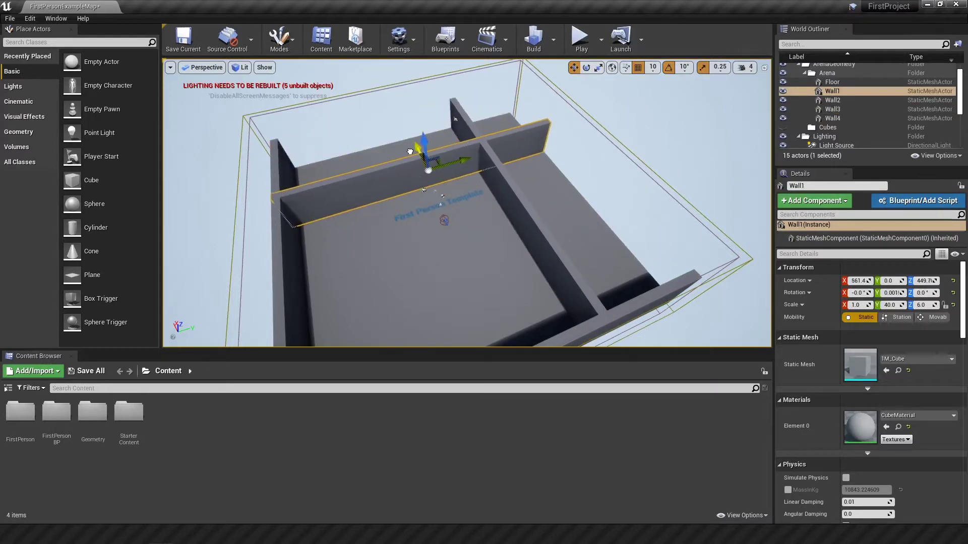
Move Wall4 inward to about Y -1079 and Wall2 inward to about X -1189
left_click(283, 243)
left_click_drag(319, 256, 606, 330)
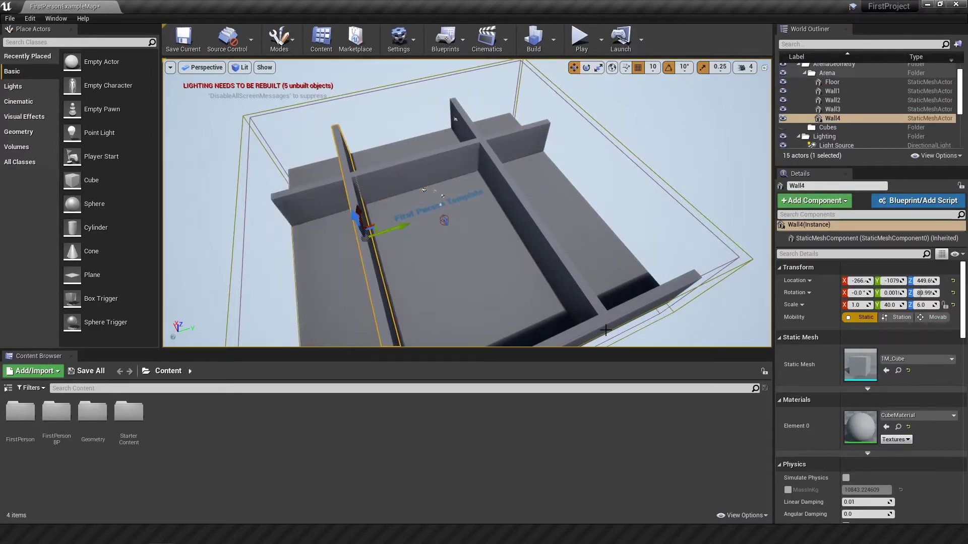
left_click(648, 296)
left_click_drag(507, 334, 470, 248)
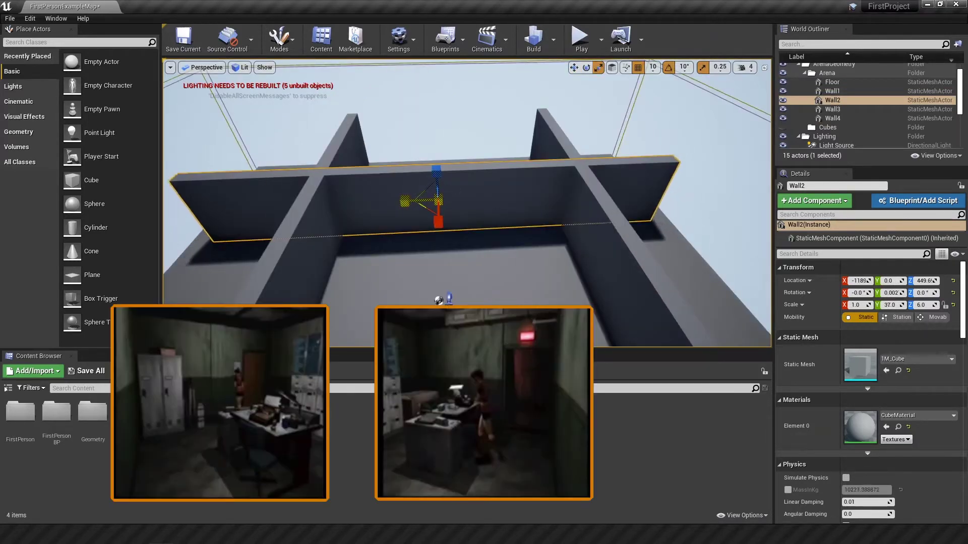
Shorten Wall2 to a Y scale of 20 and Wall4 to a Y scale of 18.75 to fit between the adjoining walls
left_click_drag(405, 202, 430, 201)
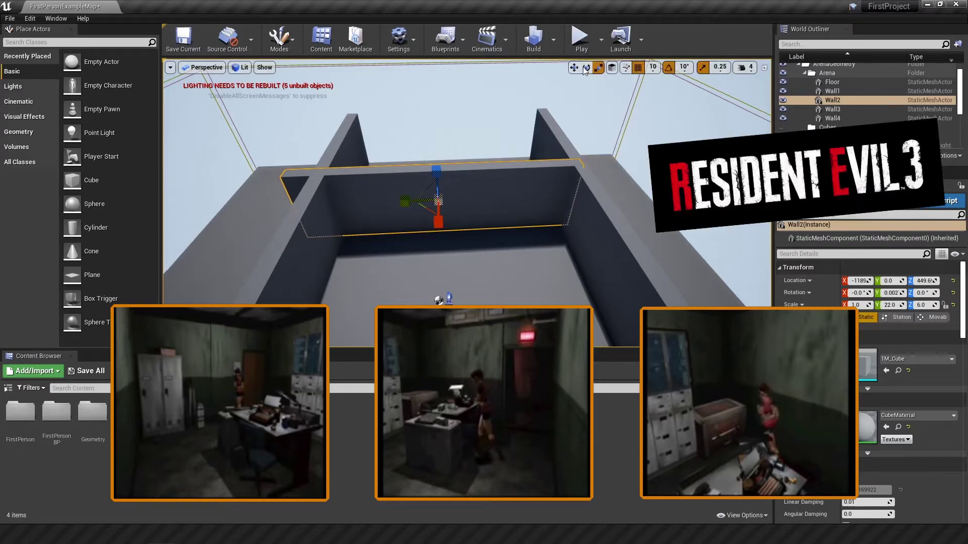
left_click_drag(405, 202, 417, 203)
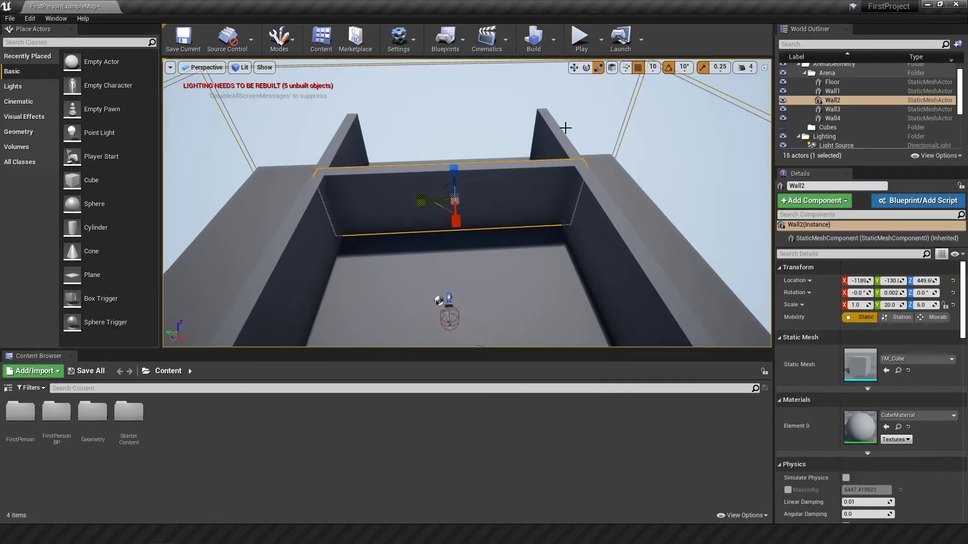
left_click(553, 132)
mouse_move(435, 172)
right_mouse_down()
mouse_move(555, 202)
mouse_move(435, 171)
right_mouse_up()
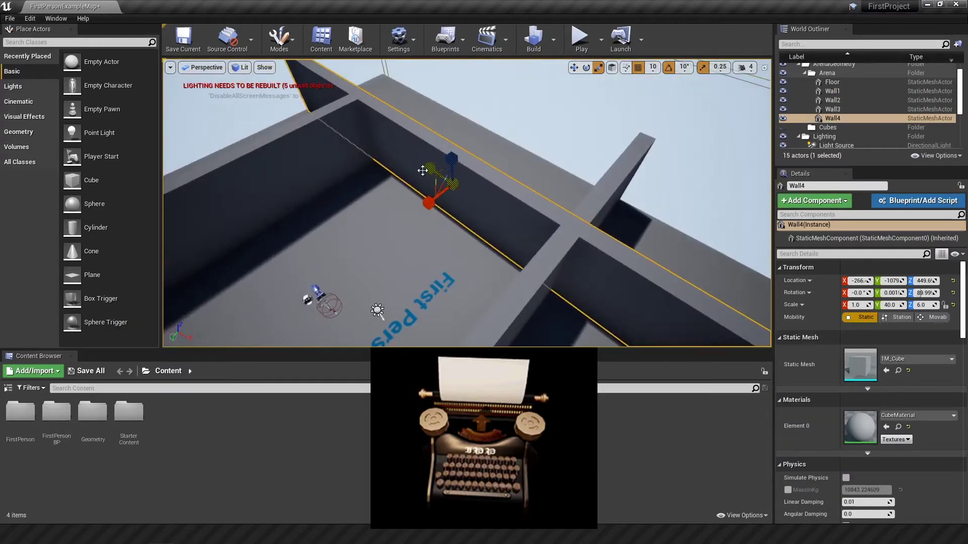
key("f")
right_click_drag(447, 206, 534, 206)
key("f")
scroll(487, 226, "up", 3)
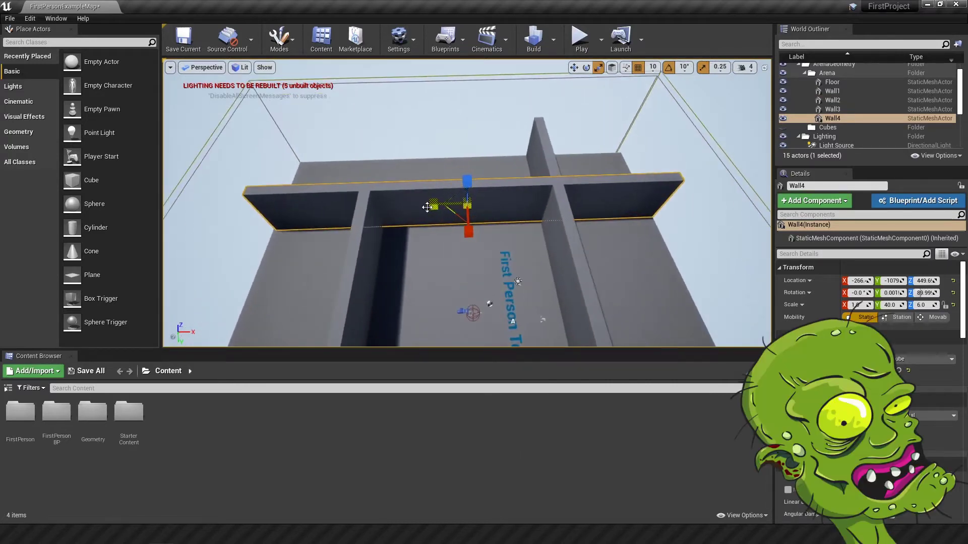
left_click_drag(434, 204, 474, 203)
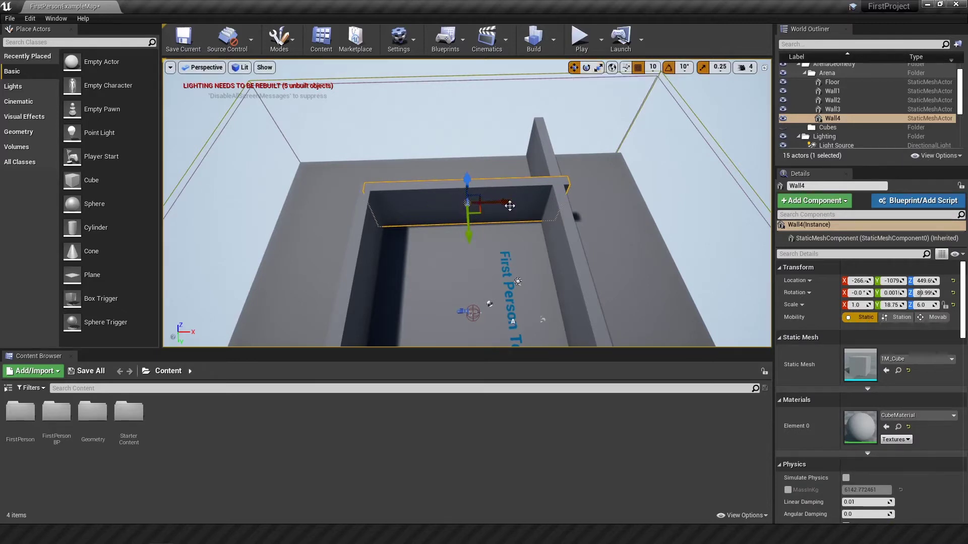
Trim Wall1 and Wall3 to the room's corners, giving Wall3 a Y scale of 18.25 and aligning it along X
left_click(555, 151)
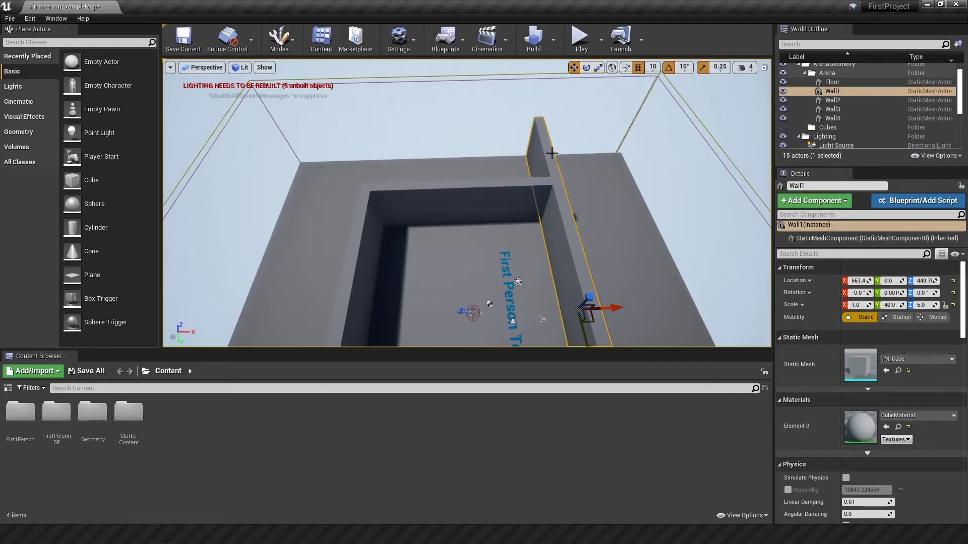
key("f")
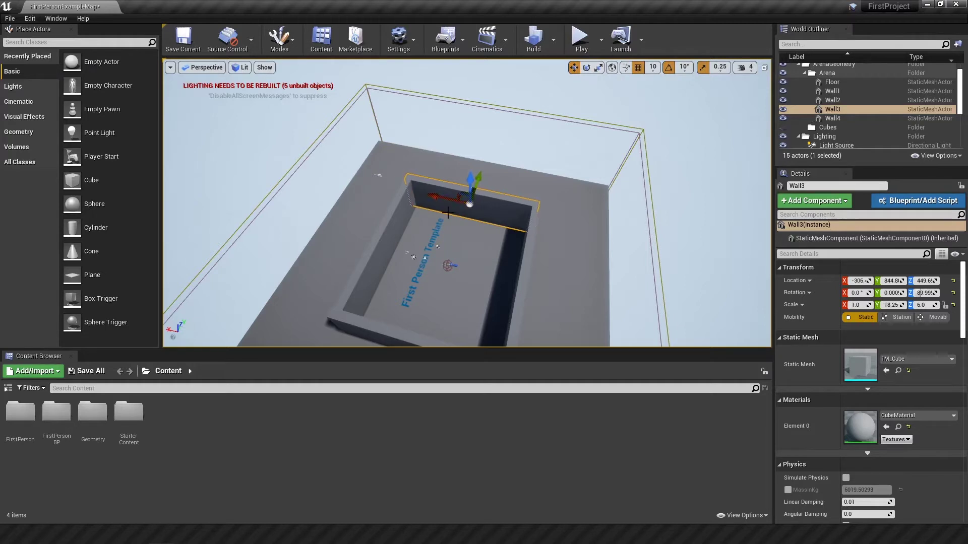
key("ctrl+z")
left_click_drag(441, 205, 384, 206)
Resize the floor to a scale of 22.5 in X and Y so it extends under all walls
mouse_move(435, 201)
right_mouse_down()
mouse_move(534, 201)
mouse_move(443, 206)
mouse_move(484, 206)
mouse_move(524, 227)
mouse_move(580, 207)
mouse_move(674, 209)
mouse_move(449, 201)
right_mouse_up()
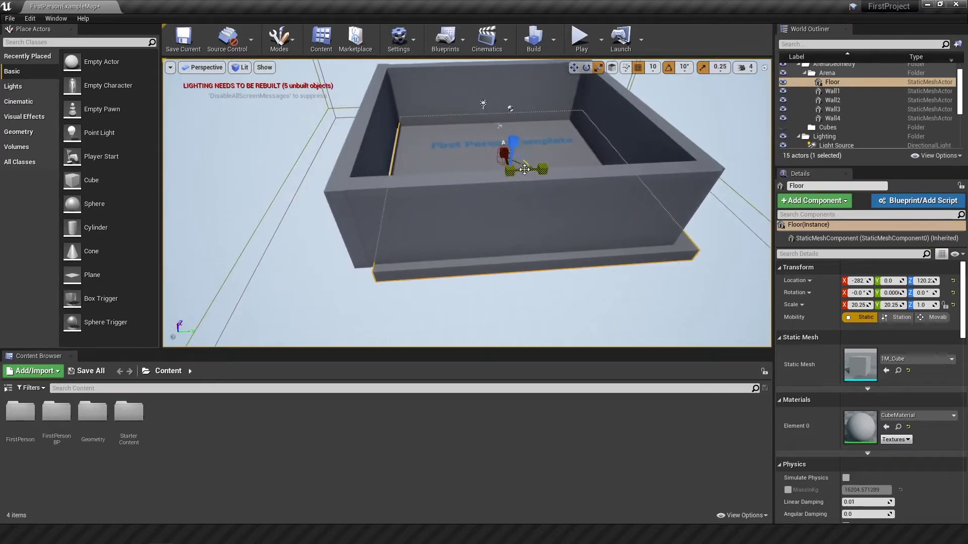
right_click_drag(554, 210, 393, 214)
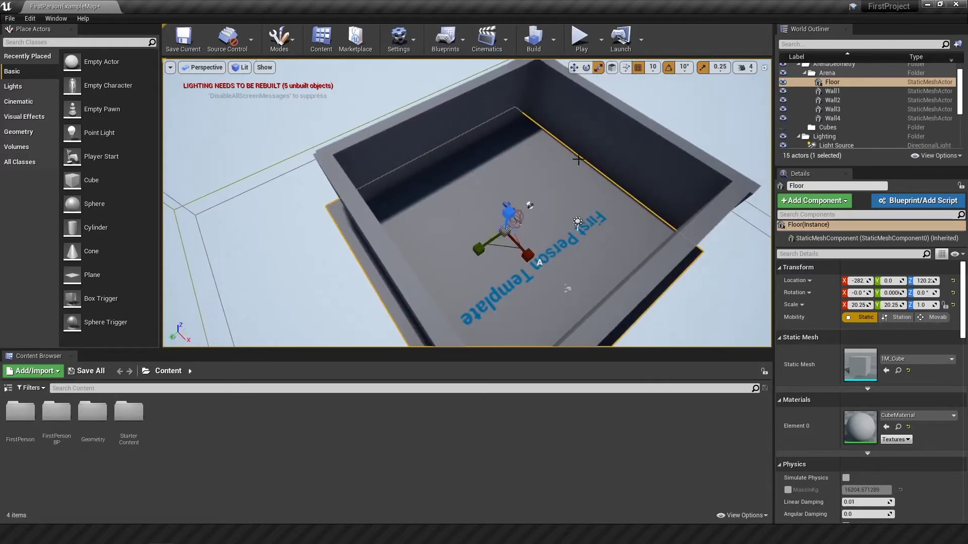
left_click_drag(504, 231, 519, 222)
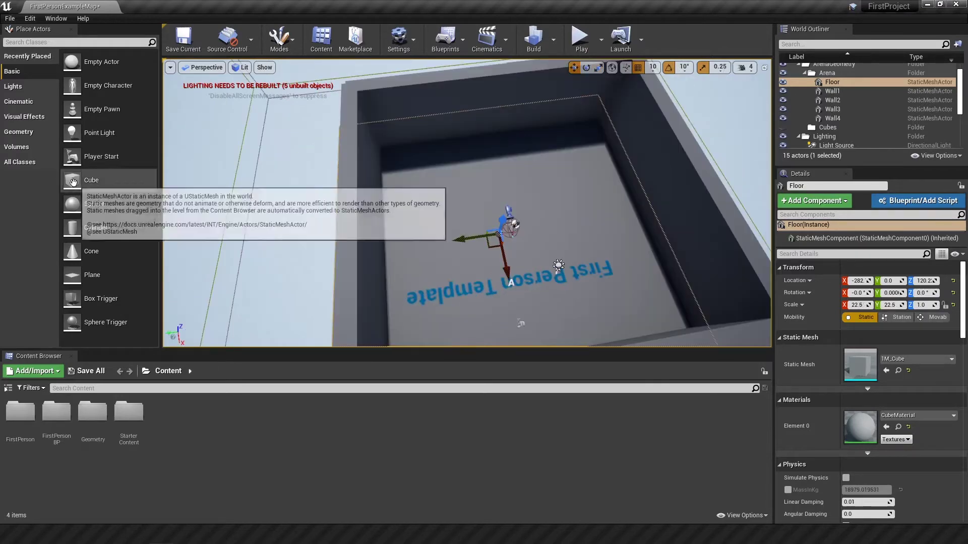
Place a cube in the room's corner at about X -1090, Y 740 and stretch it to a Z scale of 2.75
left_click_drag(91, 180, 474, 183)
left_click_drag(468, 141, 468, 131)
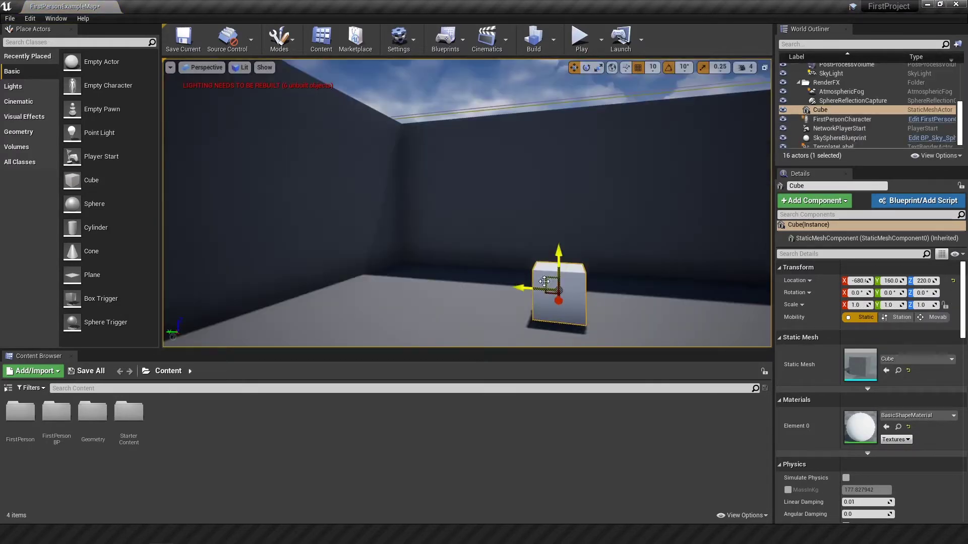
left_click_drag(544, 290, 418, 240)
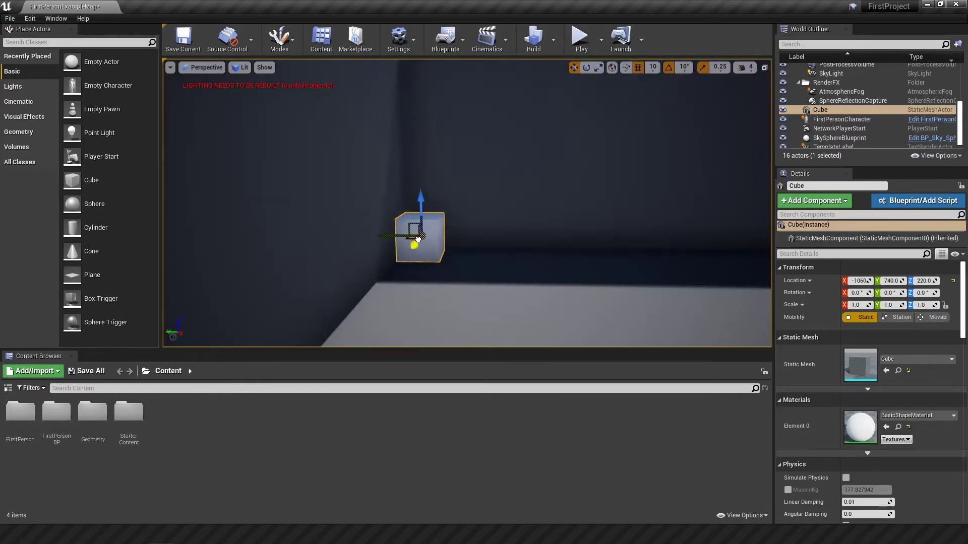
scroll(492, 246, "up", 3)
left_click_drag(493, 246, 478, 239, "alt")
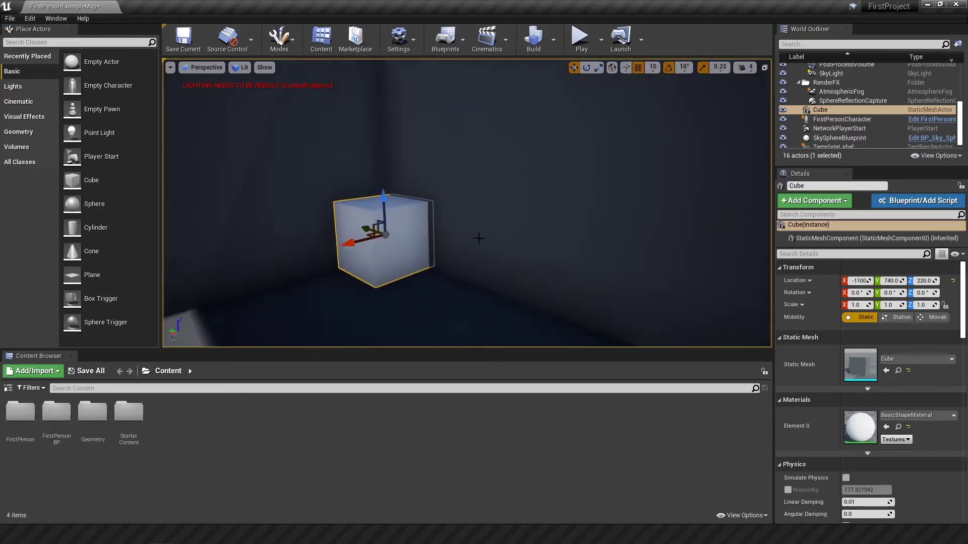
left_click(598, 68)
left_click_drag(378, 200, 378, 121)
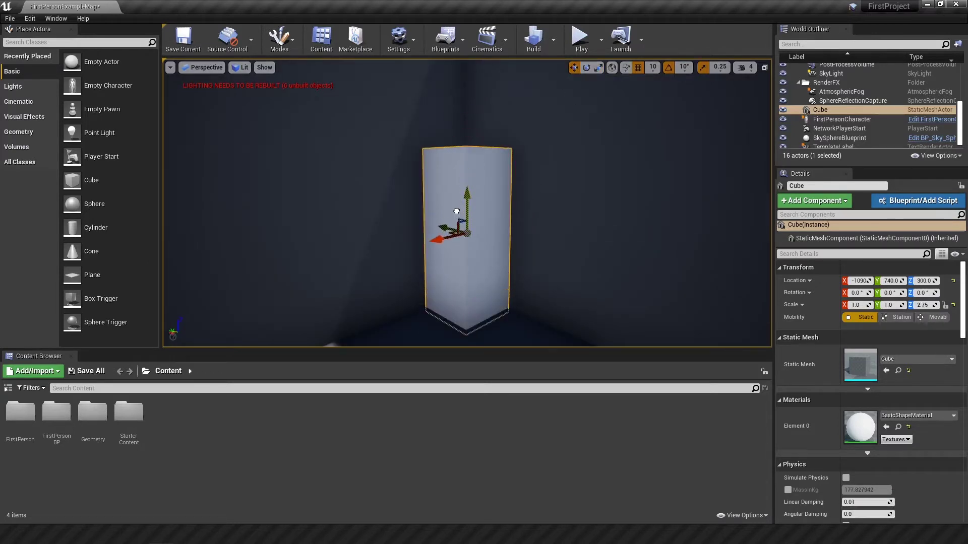
Play the level and walk up to the stretched cube to judge its size against the player
left_click(581, 39)
key("w")
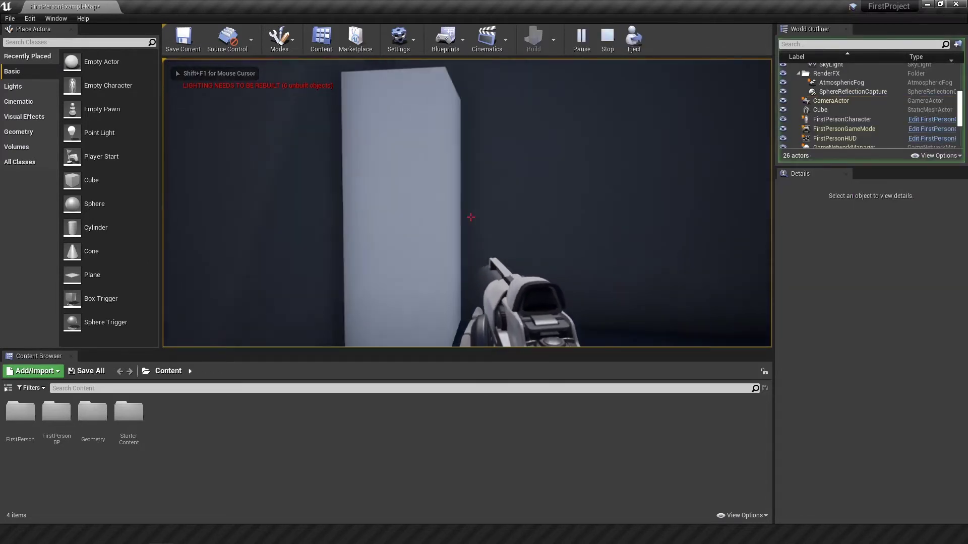
key("space")
key("w")
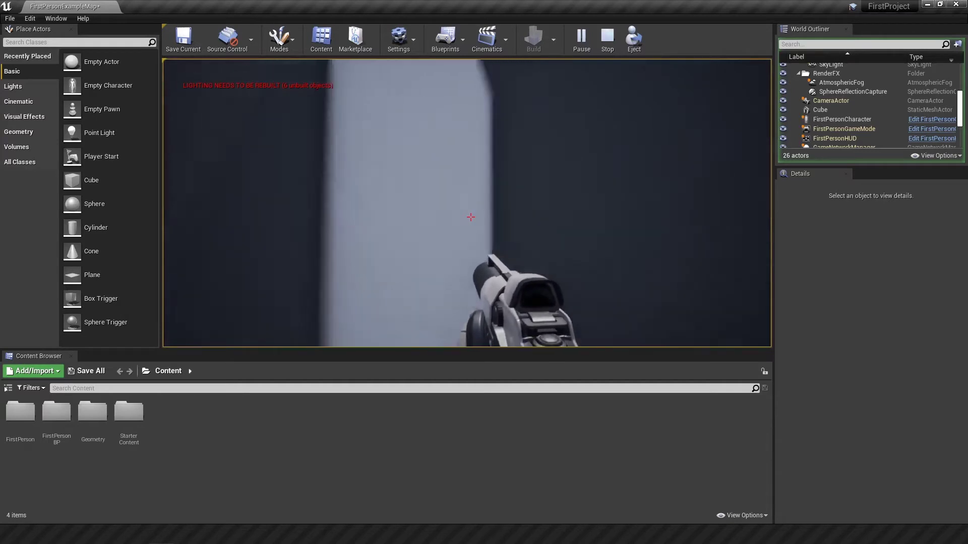
key("s")
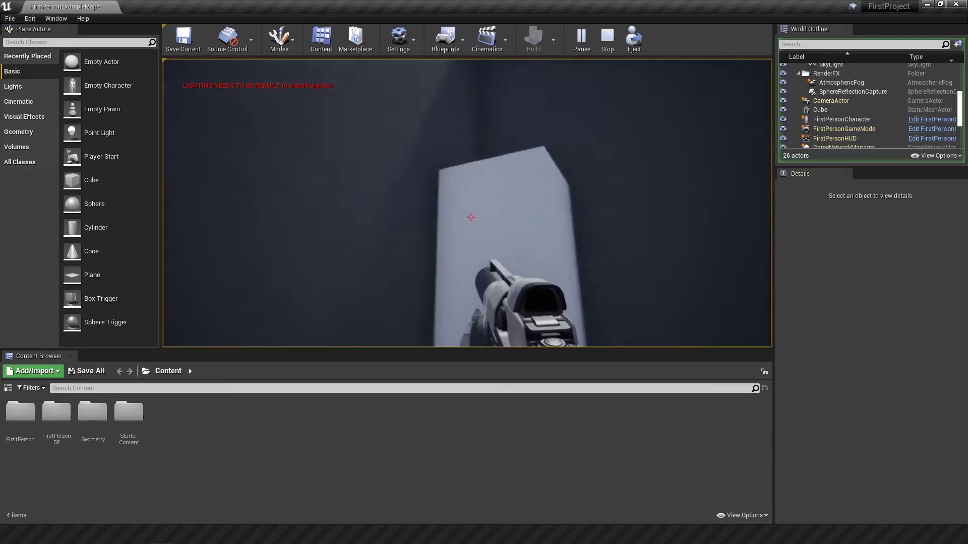
key("Escape")
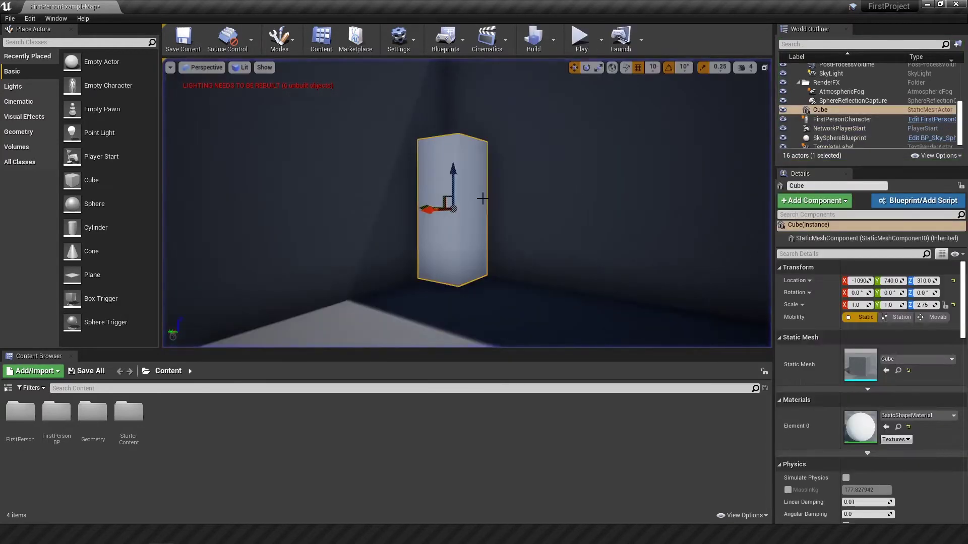
Duplicate the stretched cube along the wall and place the copy beside the original at Y 670
left_click_drag(460, 191, 496, 193, "alt")
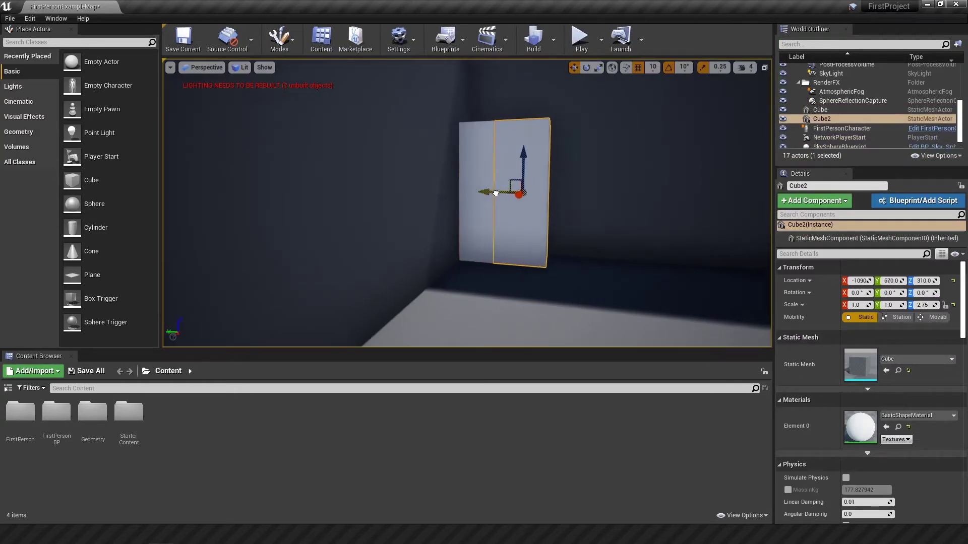
key("s")
right_click_drag(544, 256, 554, 283)
Move both locker-sized cubes together away from the wall to X -630
left_click(523, 283)
left_click(395, 171)
left_click(418, 165, "ctrl")
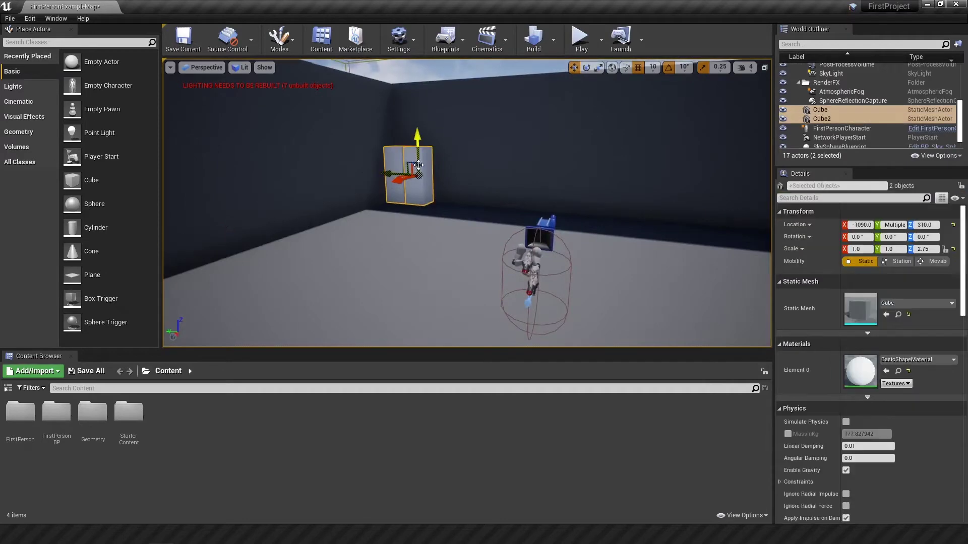
left_click_drag(398, 180, 297, 204)
Move the room's walls further inward around the two cubes to make the room smaller
key("w")
right_click_drag(298, 204, 668, 162)
key("s")
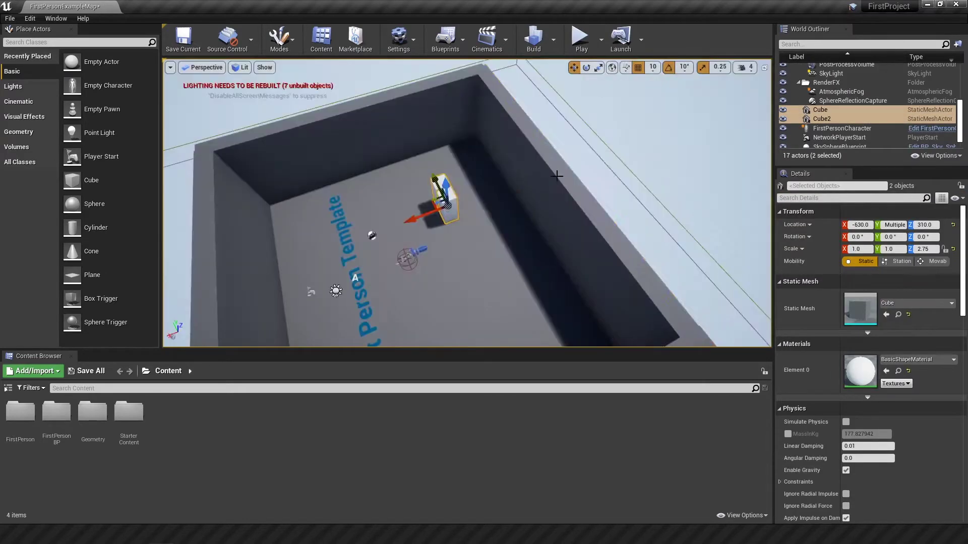
left_click(560, 189)
left_click_drag(529, 205, 451, 226)
right_click_drag(450, 226, 493, 224)
left_click(423, 216)
left_click_drag(423, 172, 443, 166)
left_click(583, 211)
left_click_drag(557, 160, 527, 160)
Reduce the height of all four walls together to a Z scale of 4.5
left_click(394, 232, "ctrl")
key("r")
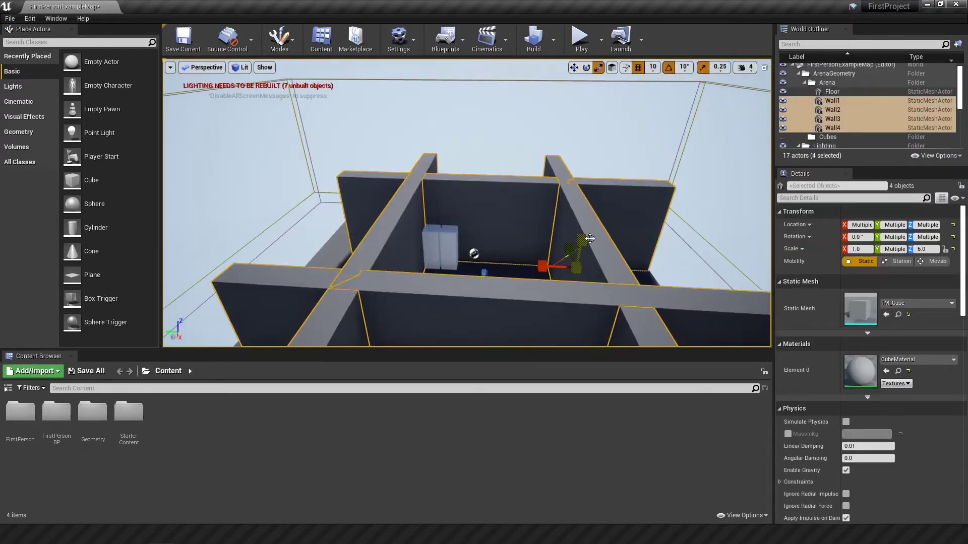
left_click_drag(583, 238, 576, 255)
Shorten Wall1 and Wall2 together so their ends stop at the adjoining walls
key("w")
right_click_drag(517, 306, 570, 282)
left_click(418, 181)
left_click(534, 227, "ctrl")
key("r")
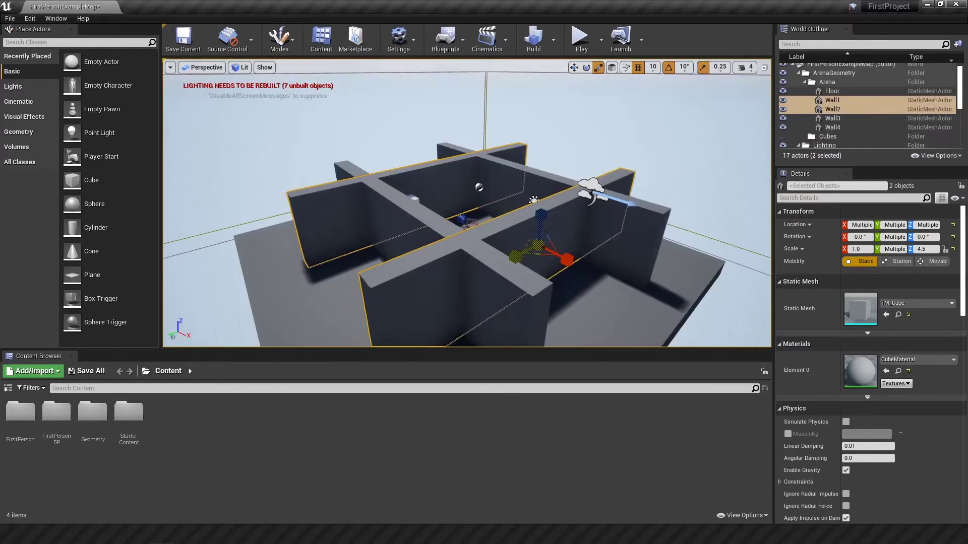
left_click_drag(515, 257, 534, 248)
Shorten Wall3 and Wall4 to close the room's corners, and scale the floor to 12.5 in X and Y
right_click_drag(534, 248, 453, 272)
left_click(477, 144)
left_click(413, 262, "ctrl")
left_click_drag(453, 283, 430, 244)
left_click(338, 307)
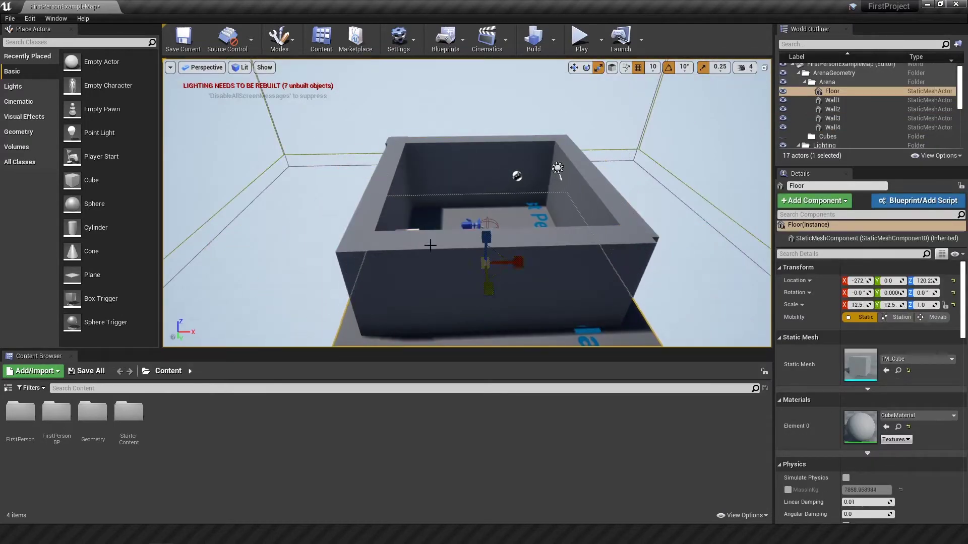
Reduce Wall2 to a short segment with a Y scale of 4 and move it to about Y 435 at the room's corner
right_click_drag(430, 244, 497, 209)
left_click(498, 210)
key("w")
left_click_drag(398, 243, 209, 295)
key("r")
left_click_drag(353, 222, 452, 173)
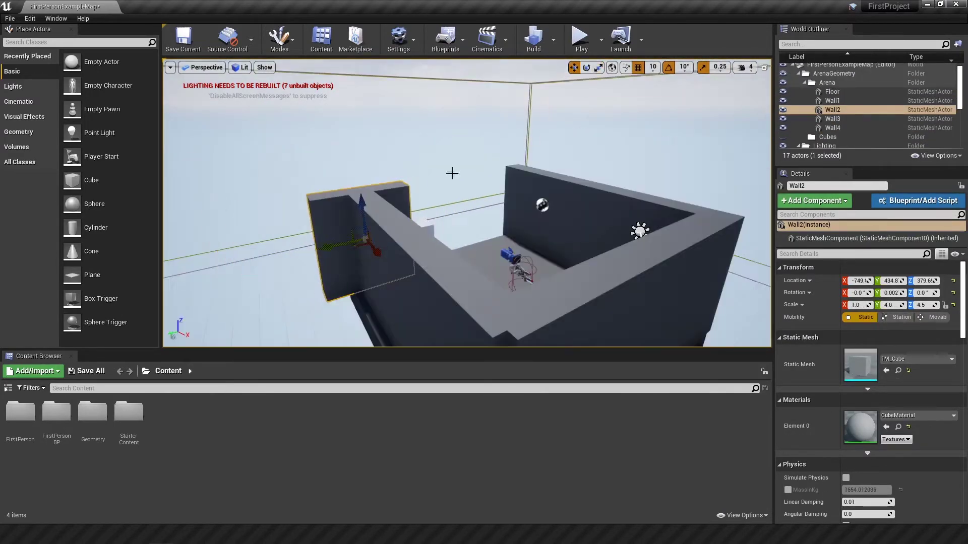
Duplicate the short wall segment across the room's open end and place a copy with a Y scale of 5.5 at about Y -205
key("w")
left_click_drag(348, 194, 519, 182, "alt")
left_click(393, 202)
left_click(559, 189)
left_click_drag(474, 202, 448, 205)
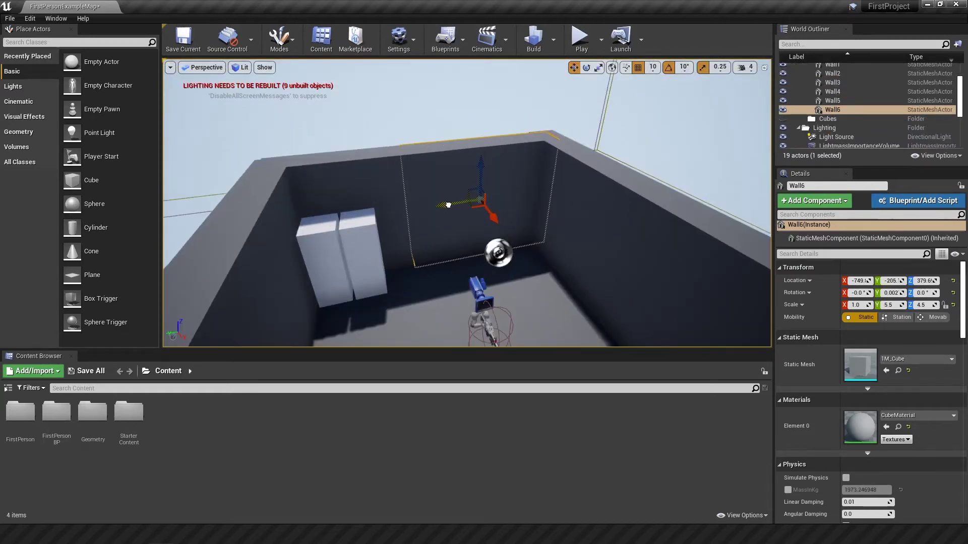
Copy the 5.5-scale wall piece again to about Y -25 to make a section for the top of the door opening
left_click_drag(478, 170, 482, 137)
key("w")
left_click_drag(335, 206, 482, 207, "alt")
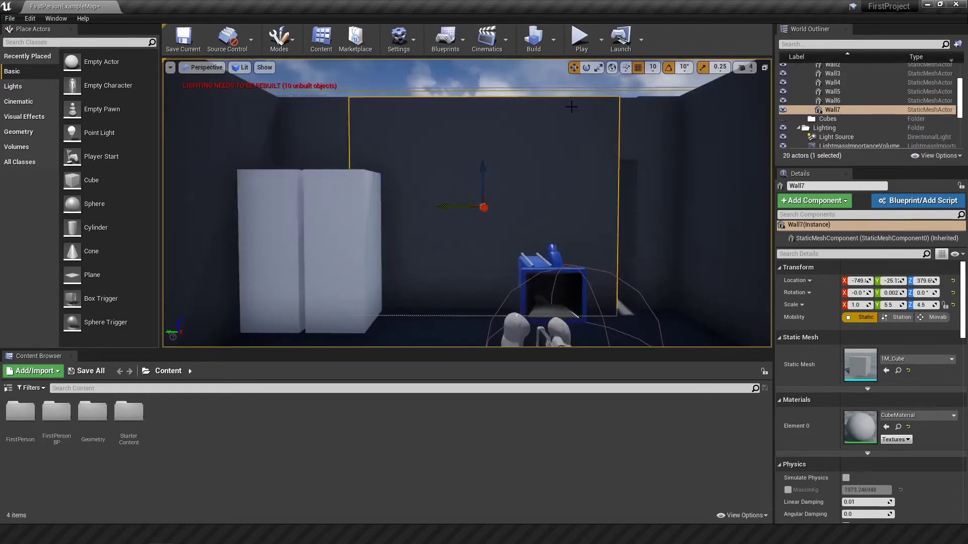
key("r")
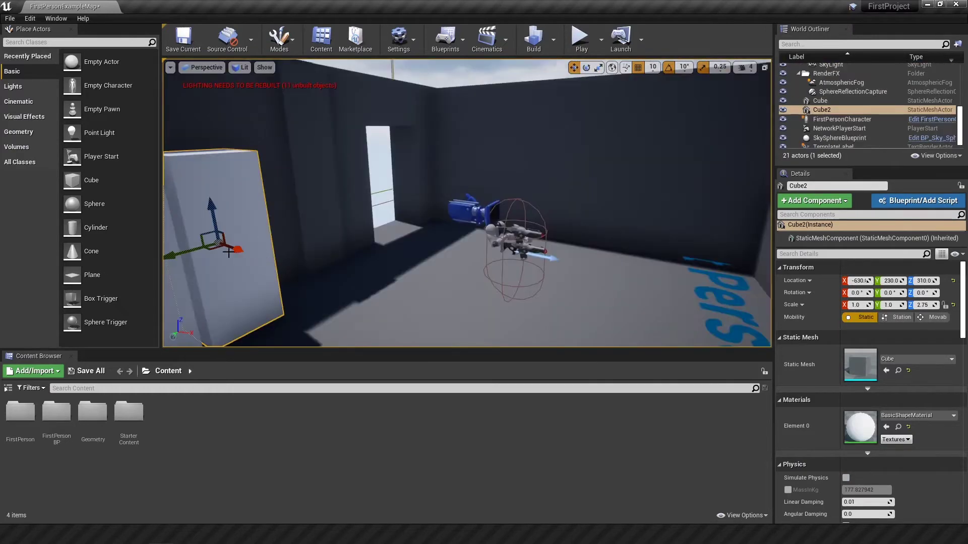
Duplicate the locker cube against the adjoining wall at about X -310, Y -370, and enlarge it to scale 4.0 in X and Z
left_click_drag(183, 251, 615, 191, "alt")
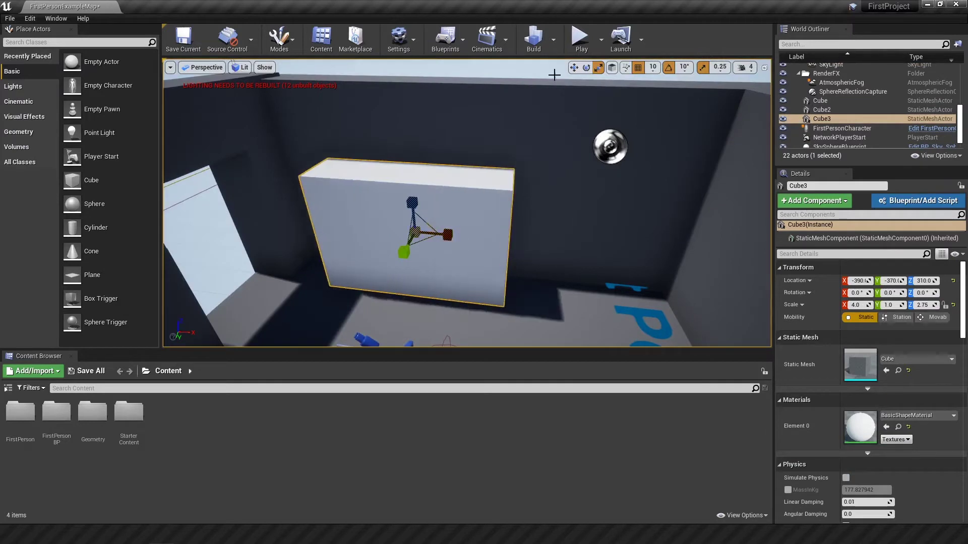
left_click_drag(442, 238, 478, 235)
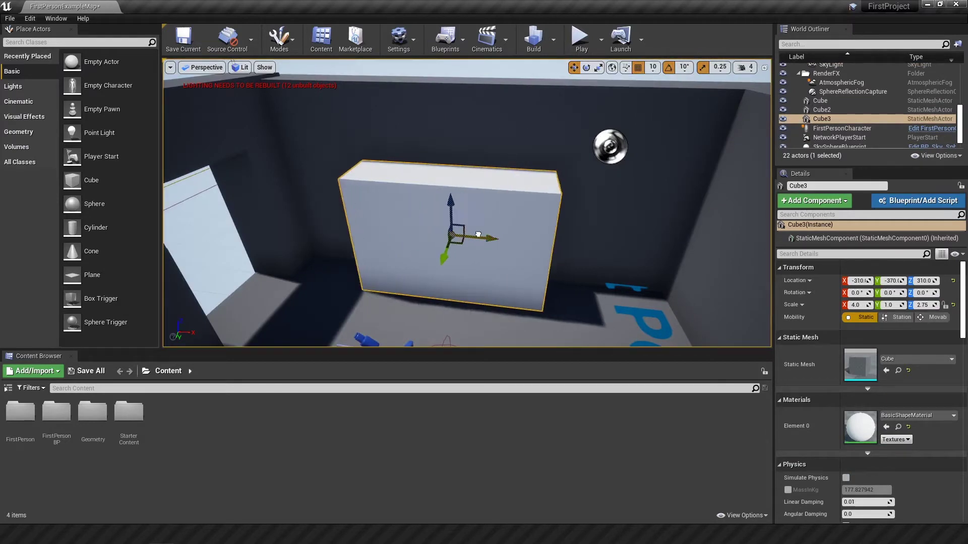
left_click_drag(452, 203, 451, 188)
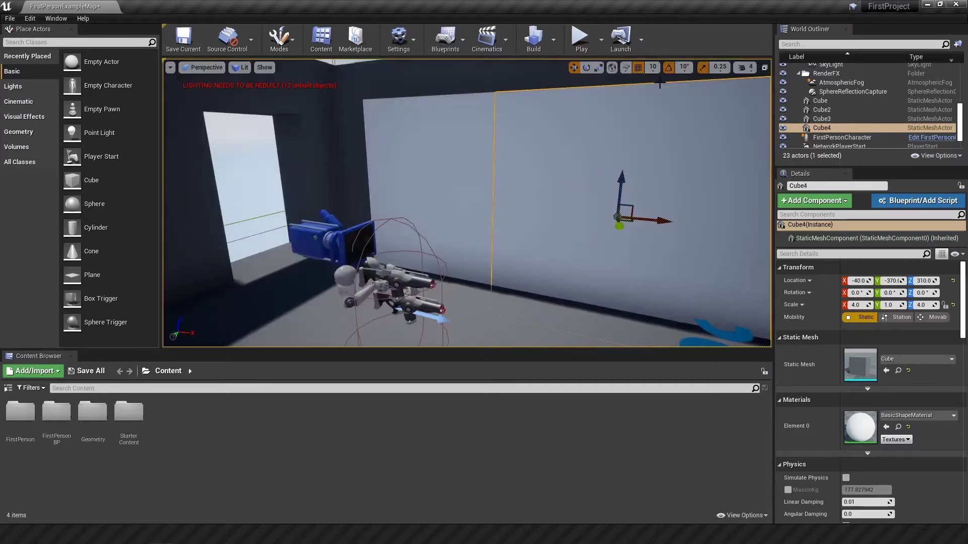
Shrink the copied large block to an X scale of 2.0 and Z scale of 1.25, and lower it to the floor beside the original
left_click_drag(662, 220, 650, 220)
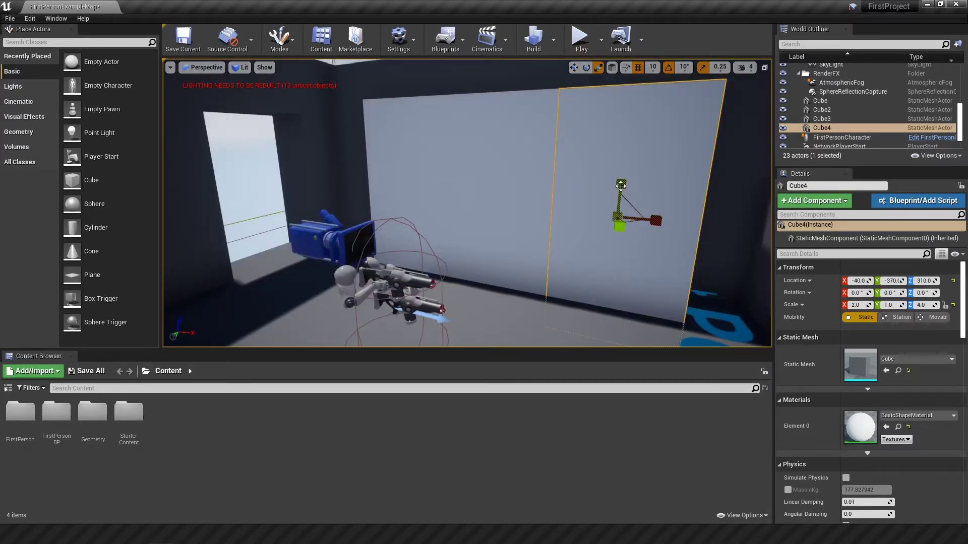
left_click_drag(621, 186, 621, 227)
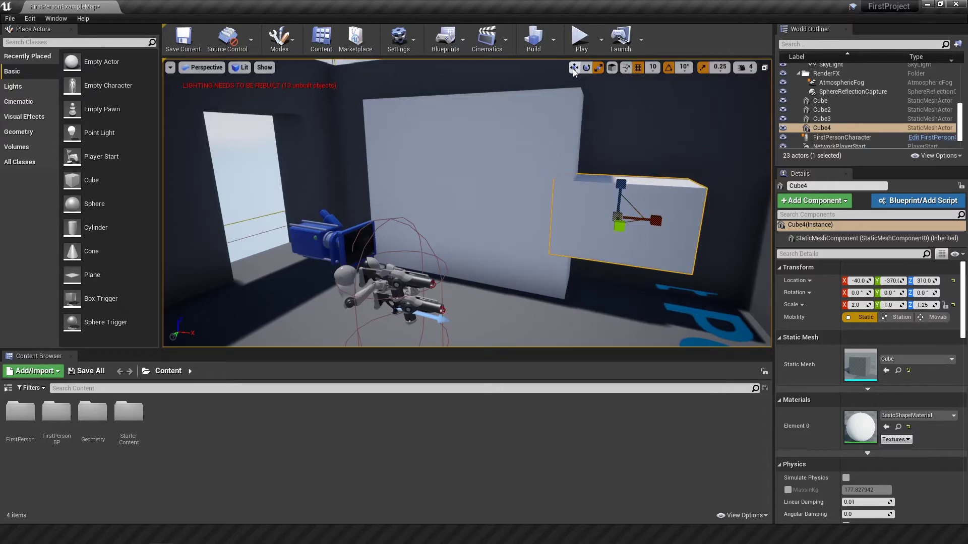
key("d")
right_click_drag(613, 253, 626, 257)
left_click_drag(510, 207, 569, 211)
left_click_drag(532, 179, 531, 214)
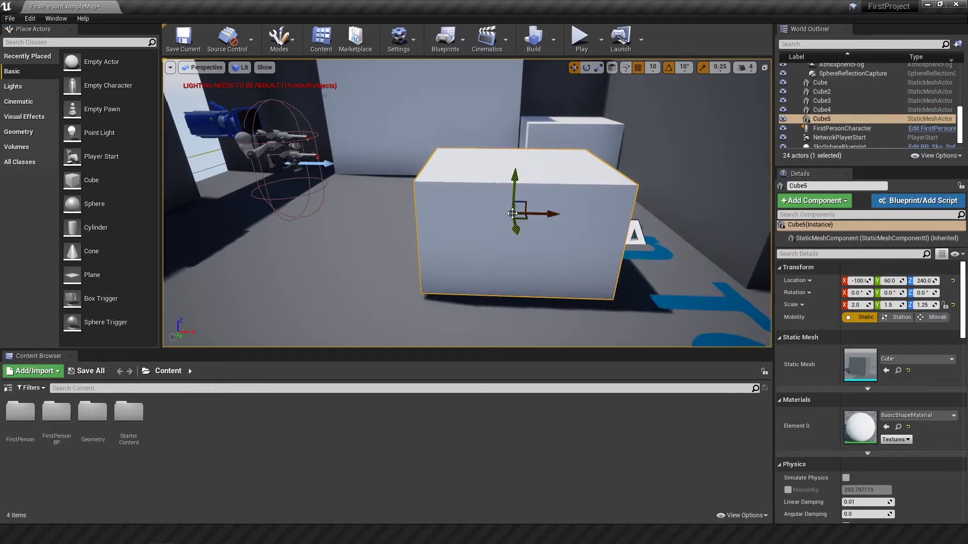
Move the free-standing cube to Y -10, flatten it to a Z scale of 0.25 as a desktop, and reshape its copy as a support
left_click_drag(512, 214, 512, 203)
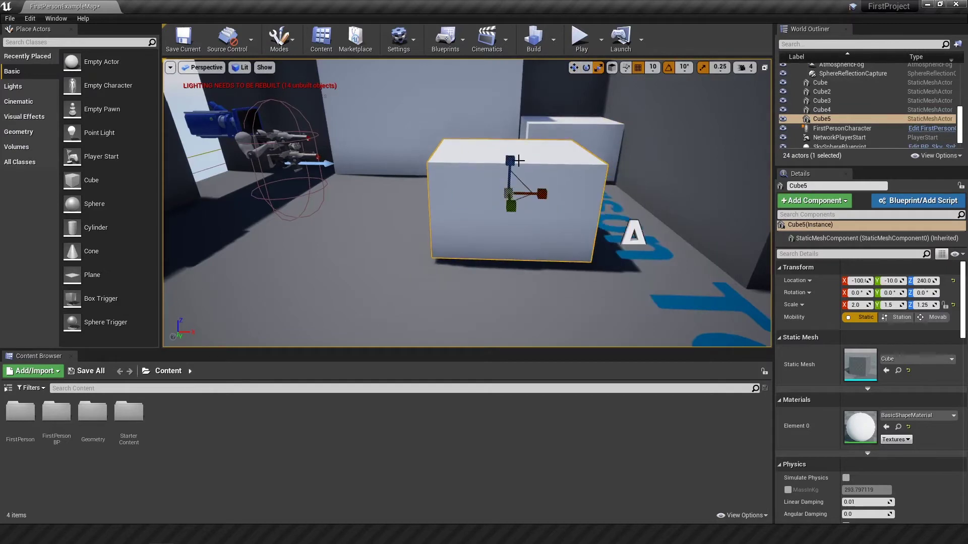
left_click_drag(518, 160, 509, 143)
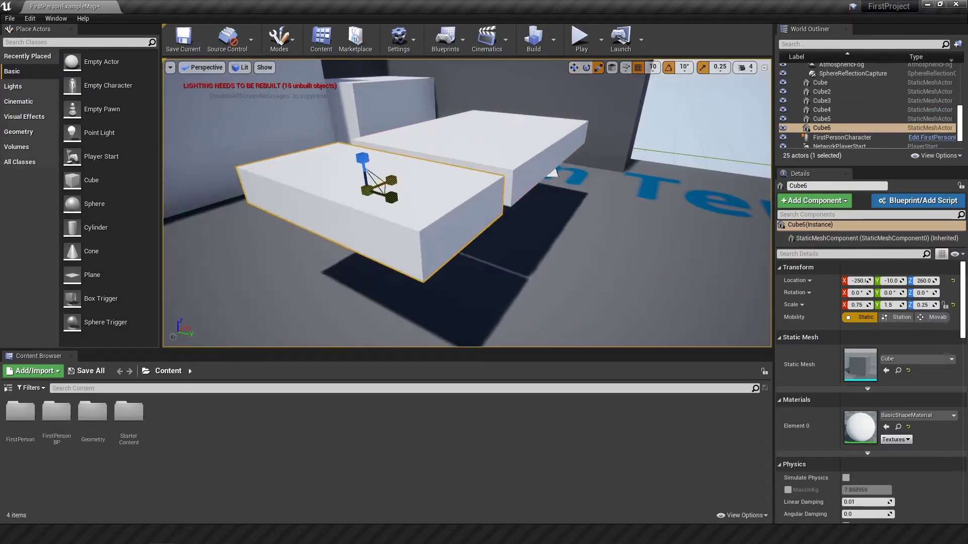
left_click_drag(362, 158, 432, 233)
Thin the desktop cube further and lower it onto the support block at Z 250
left_click(482, 177)
key("r")
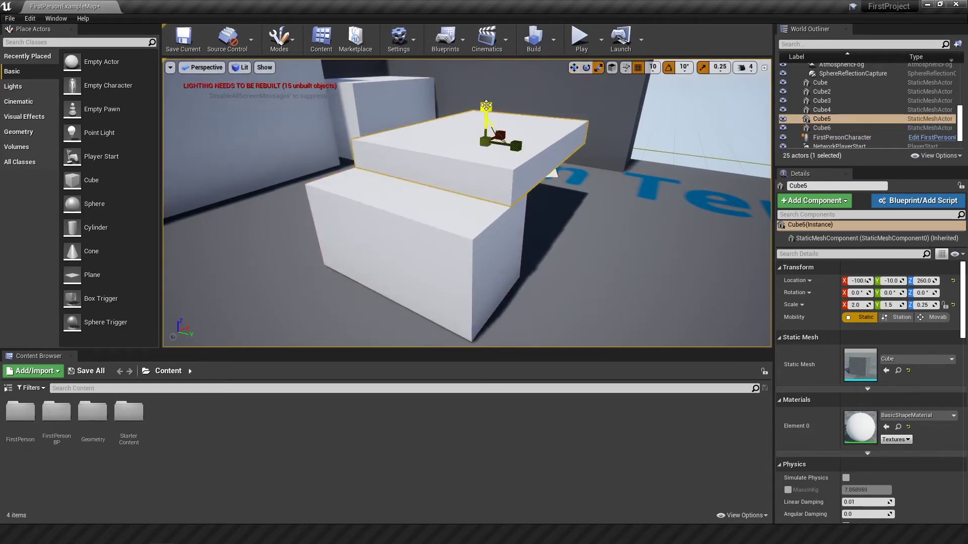
key("w")
left_click_drag(488, 109, 487, 130)
Narrow the desk support to an X scale of 0.5 and duplicate it under the desktop at X -70
left_click(473, 211)
key("r")
left_click_drag(437, 220, 509, 176)
key("w")
right_click_drag(509, 201, 474, 201)
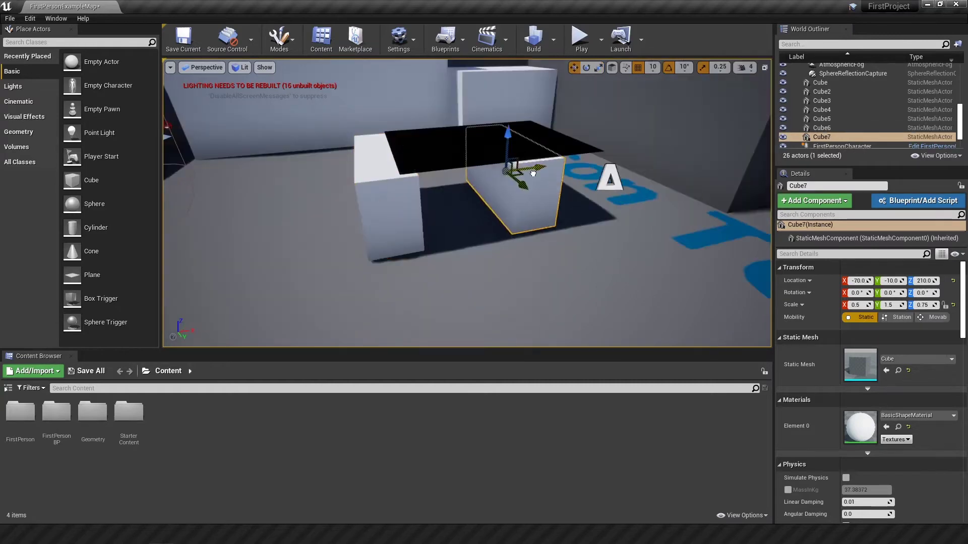
Reshape the second support to scale 1.5 in X and 0.5 in Y, and position it as the desk's long side panel
key("r")
mouse_move(530, 168)
left_mouse_down()
mouse_move(492, 176)
mouse_move(537, 159)
left_mouse_up()
right_click_drag(524, 171, 605, 172)
right_click_drag(439, 205, 452, 204)
key("w")
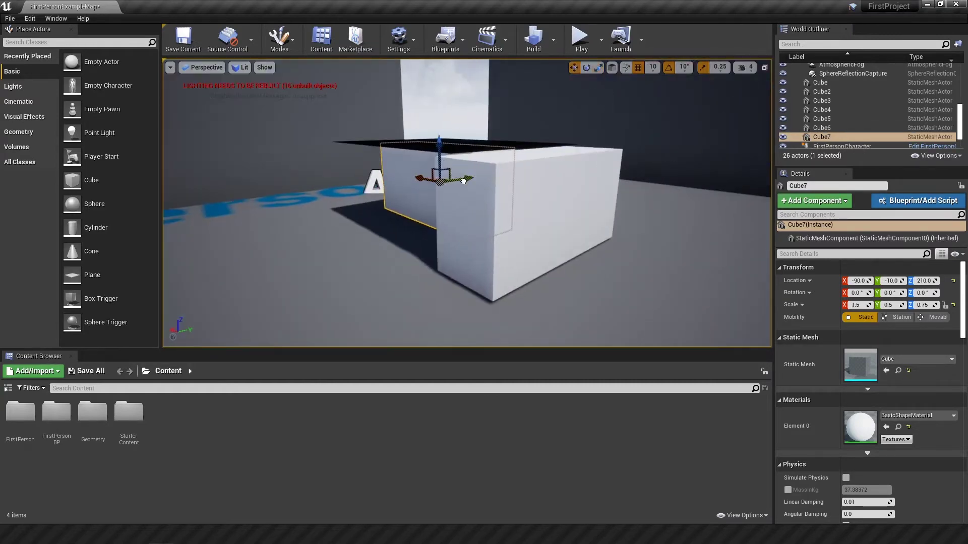
left_click_drag(460, 175, 410, 196)
right_click_drag(410, 194, 484, 227)
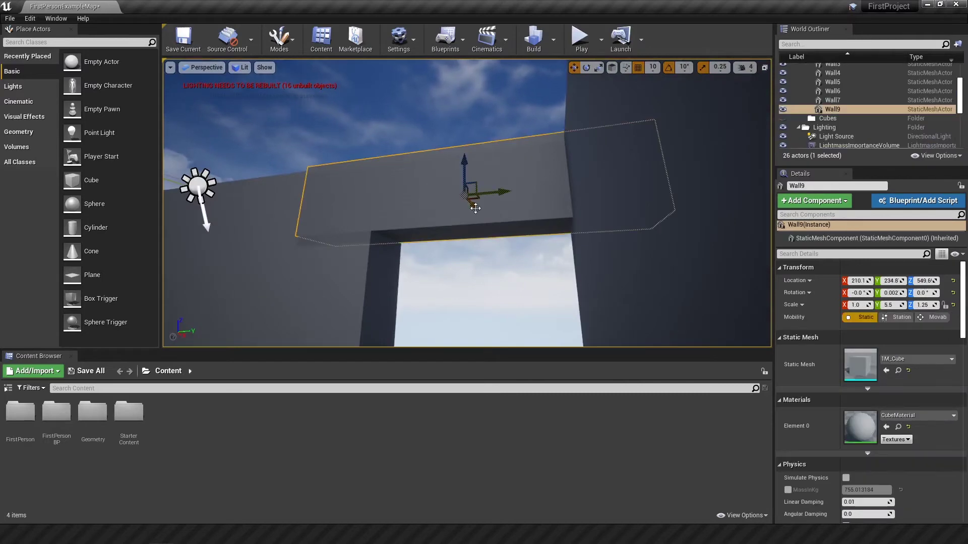
Duplicate the lintel above the doorway into the room at about X 110 as an overhead beam
left_click_drag(475, 208, 458, 185, "alt")
mouse_move(458, 185)
right_mouse_down()
mouse_move(446, 192)
mouse_move(469, 172)
mouse_move(453, 191)
right_mouse_up()
Try FirstPersonProjectileMaterial, M_Basic_Wall and M_Metal_Brushed_Nickel on the overhead beam
left_click(907, 415)
left_click(873, 322)
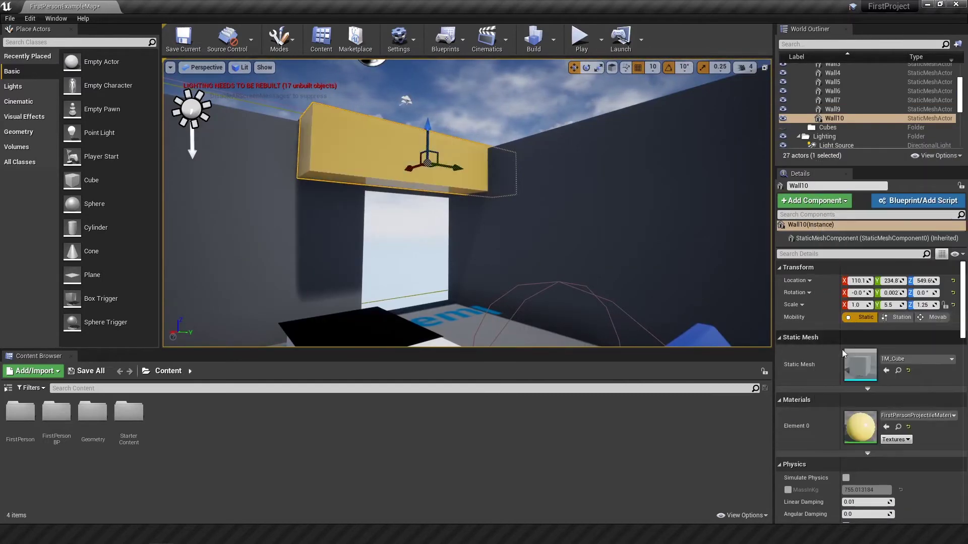
left_click(918, 416)
left_click(861, 371)
left_click(917, 416)
scroll(883, 370, "down", 3)
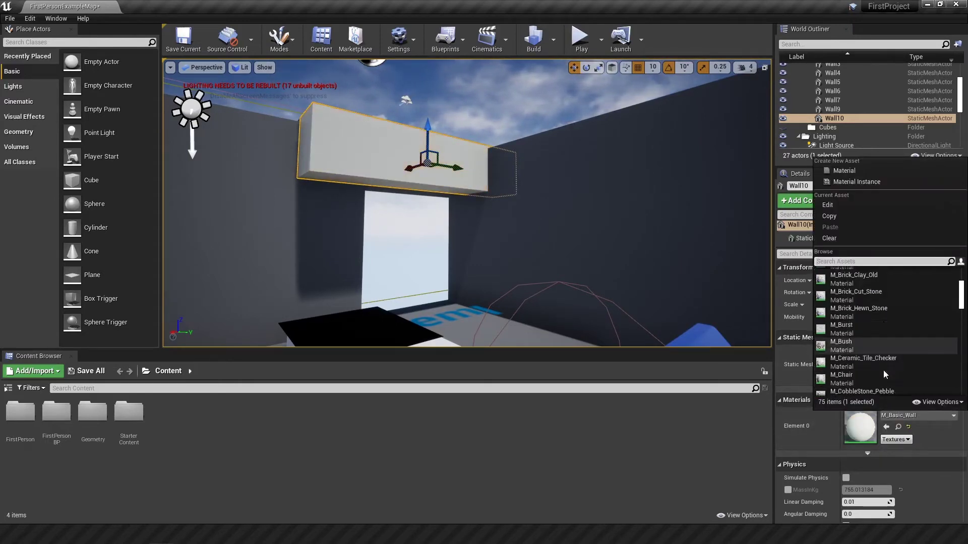
scroll(882, 327, "down", 3)
left_click(880, 288)
left_click(917, 415)
left_click(872, 322)
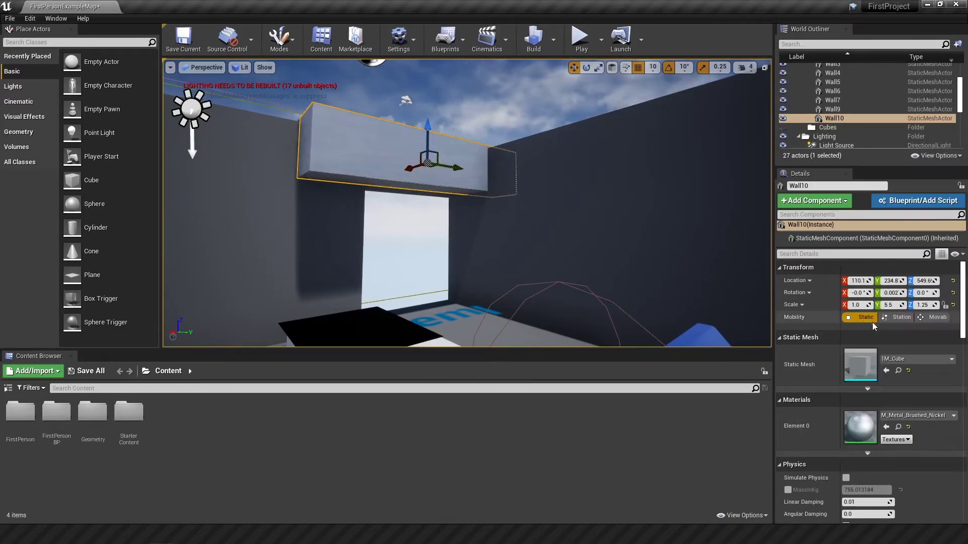
Try further metal materials on the overhead beam, including M_Metal_Rust
left_click(896, 415)
left_click(887, 374)
left_click(896, 415)
left_click(883, 359)
left_click(896, 415)
left_click(871, 371)
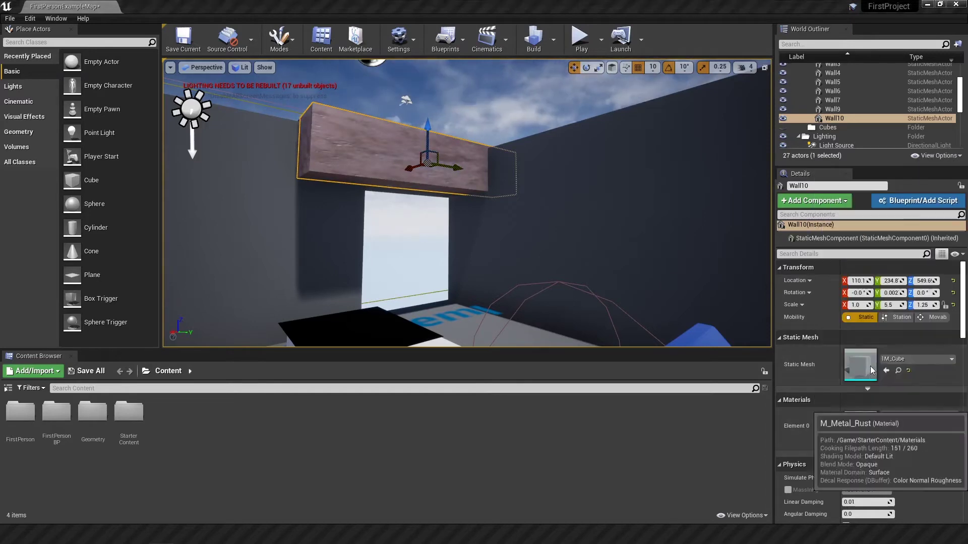
Apply M_Metal_Steel to the overhead beam and reduce its Z scale to 0.75
left_click(896, 415)
left_click(865, 355)
right_click_drag(534, 202, 499, 201)
key("r")
left_click_drag(458, 119, 478, 129)
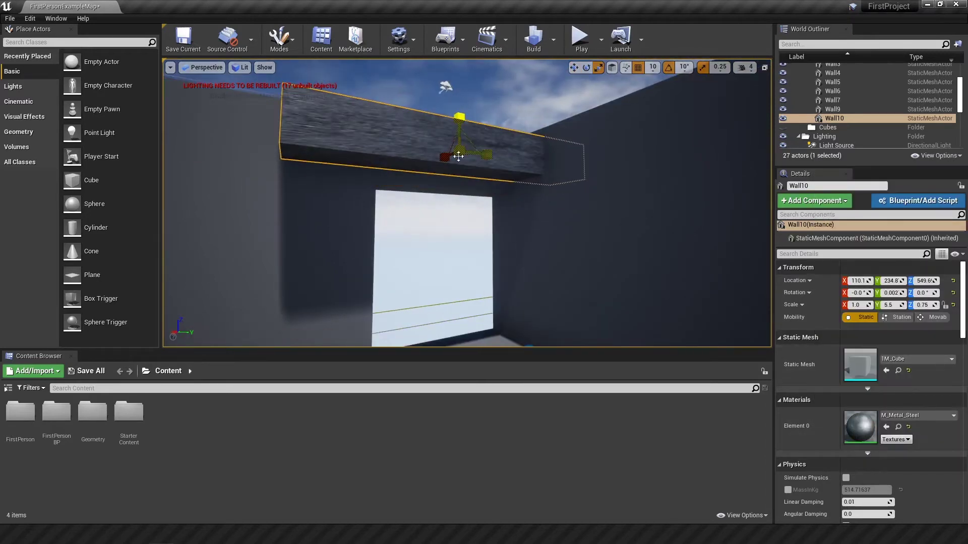
right_click_drag(539, 162, 484, 162)
key("w")
Change Wall3's material, trying M_Basic_Floor and other materials from the asset list
left_click(917, 416)
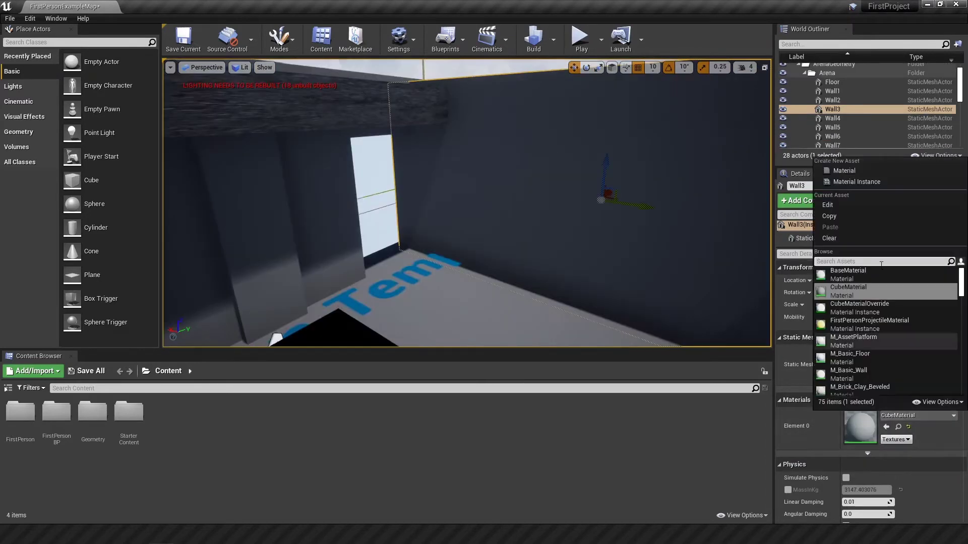
left_click(887, 352)
left_click(903, 413)
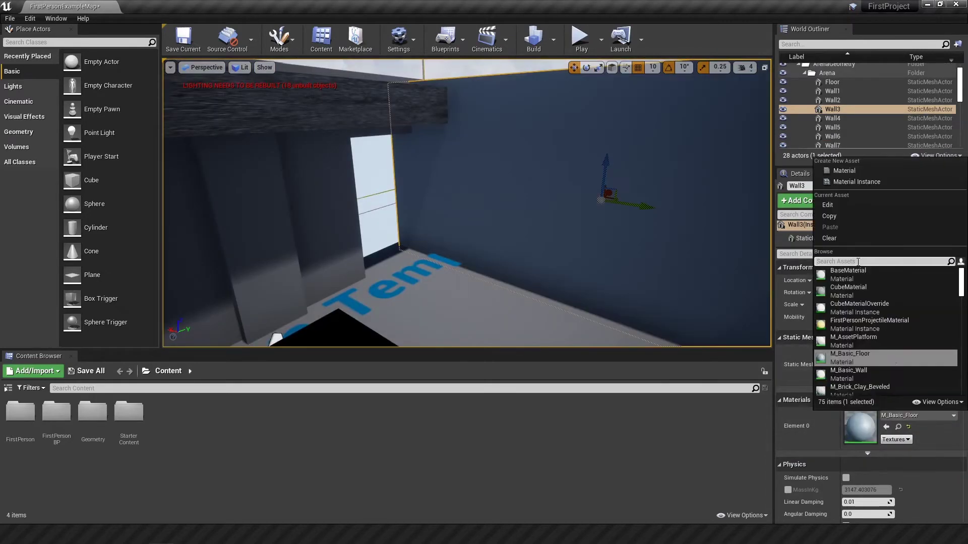
left_click(885, 331)
left_click(917, 416)
left_click(892, 403)
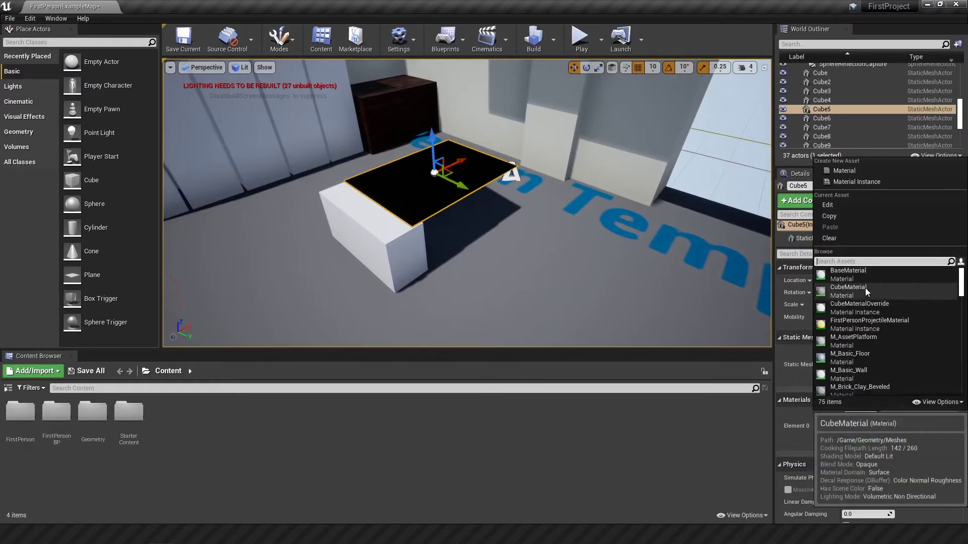
Apply FirstPersonProjectileMaterial to the desktop and try adjusting its thickness with 0.25 scale snapping
left_click(867, 323)
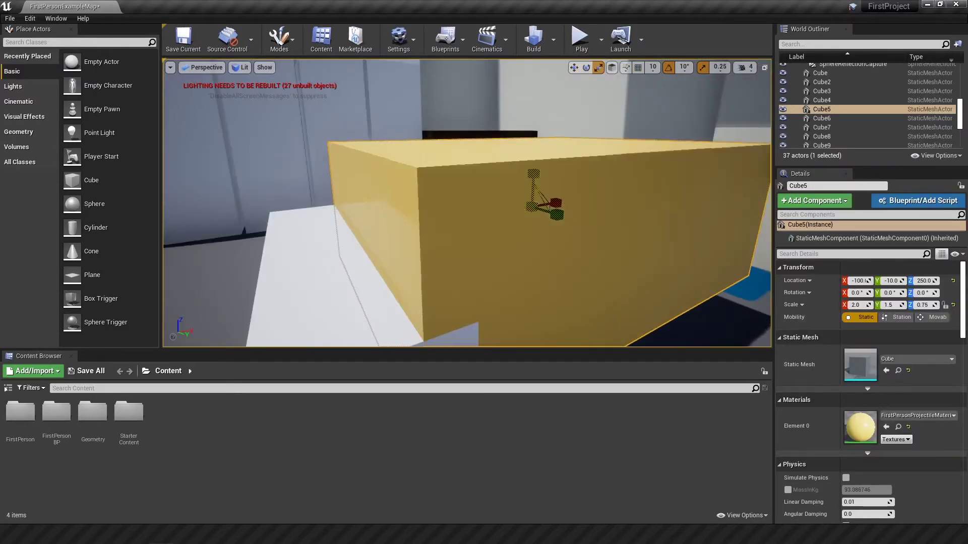
left_click(637, 67)
left_click_drag(534, 176, 534, 187)
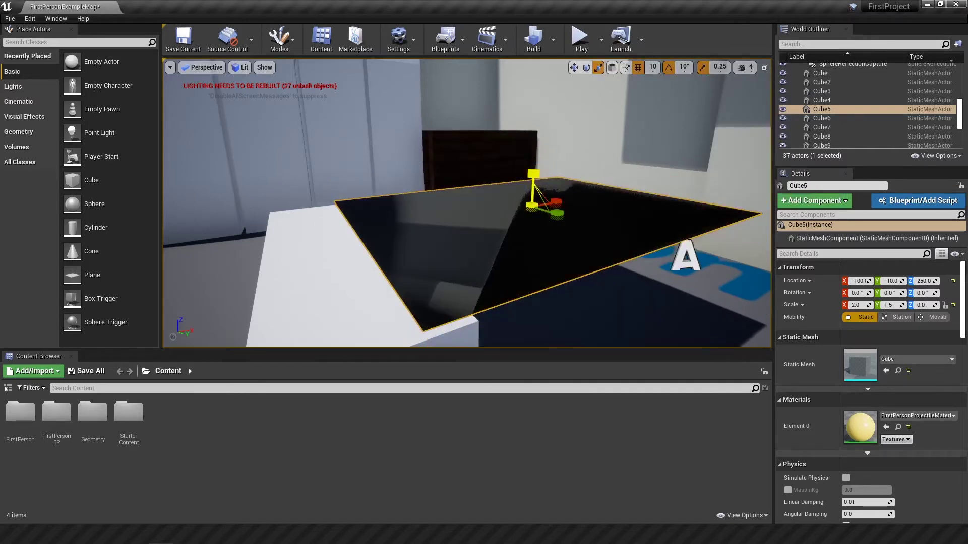
Reduce the scale snap value to 0.0625 and set the desktop's Z scale to 0.0625
left_click(718, 71)
left_click(720, 130)
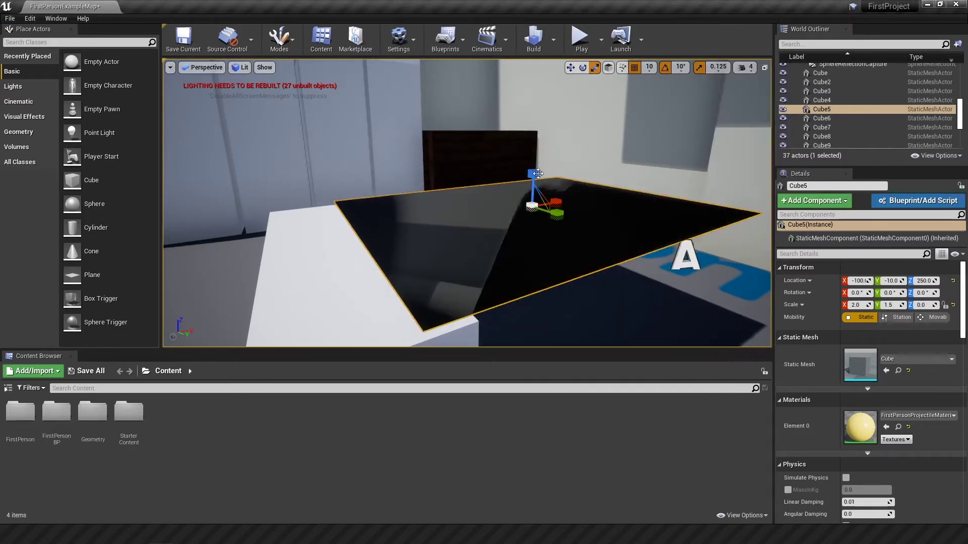
left_click_drag(529, 176, 533, 183)
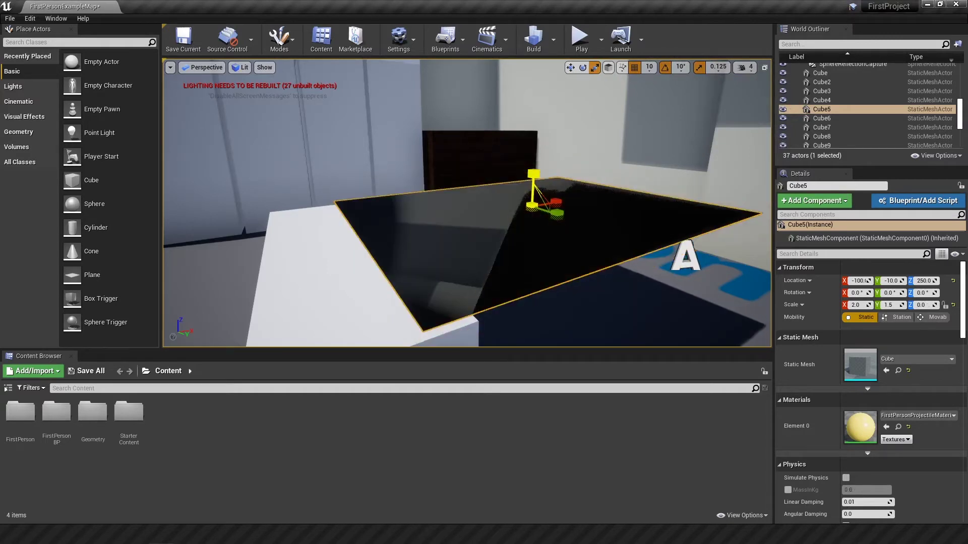
left_click(723, 71)
left_click(721, 139)
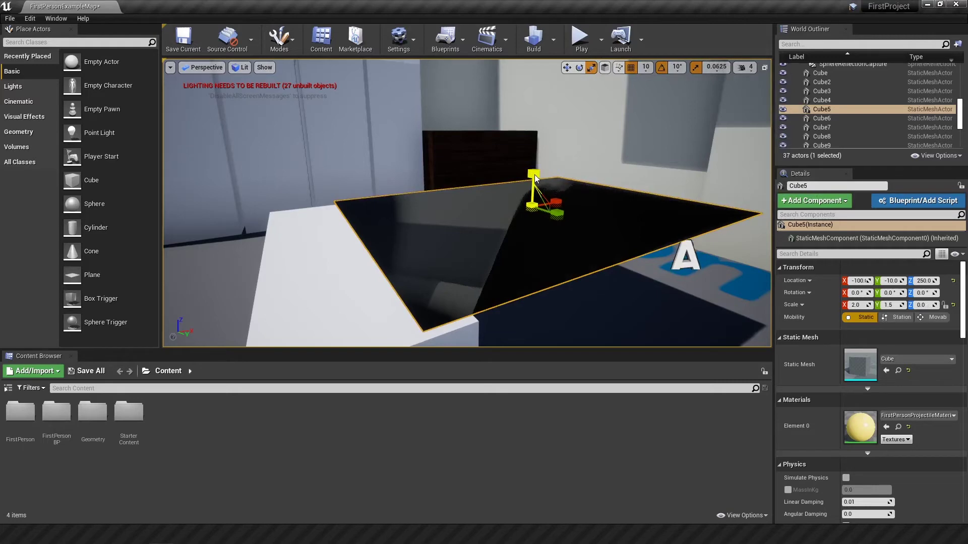
left_click_drag(536, 179, 536, 175)
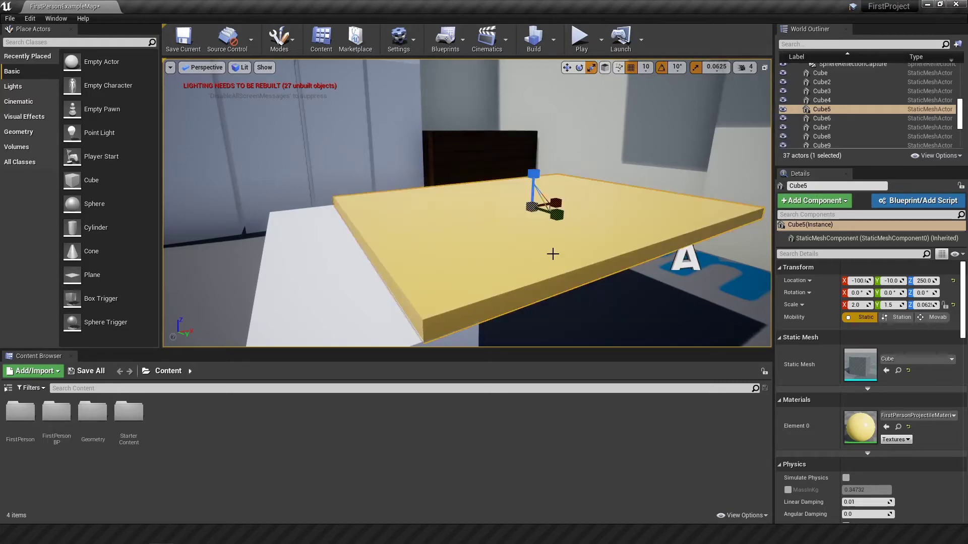
Test CubeMaterialOverride and M_Metal_Copper on the desktop and settle on a dark steel material
scroll(552, 254, "down", 5)
left_click(917, 416)
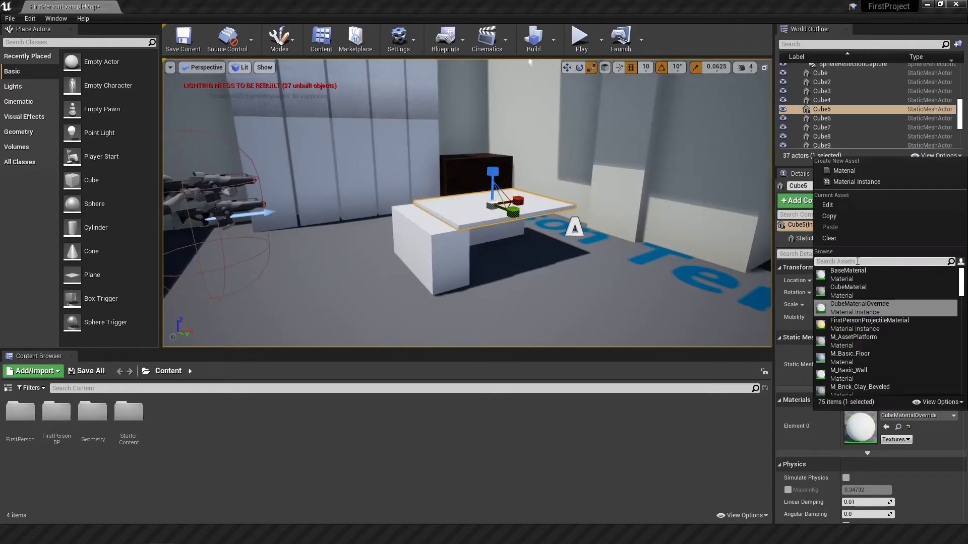
left_click(883, 338)
left_click(911, 414)
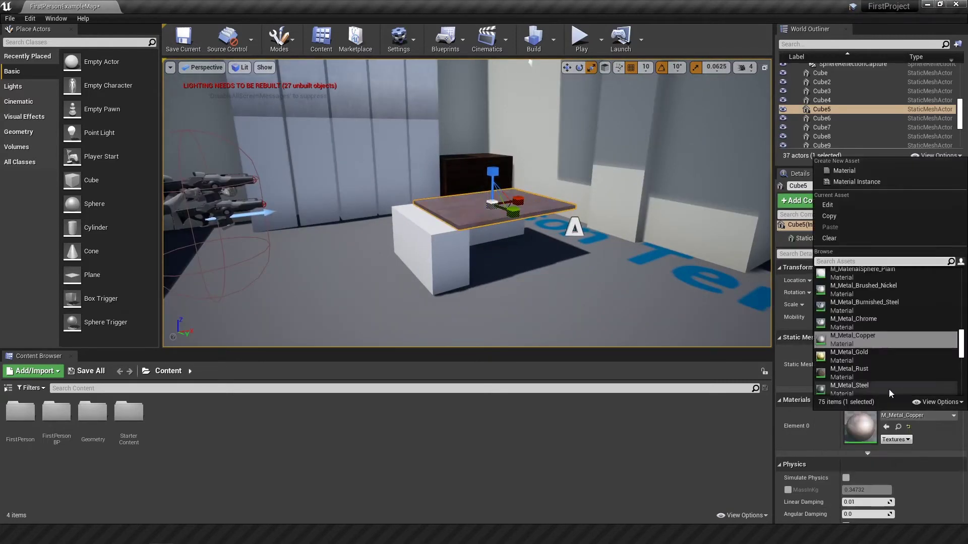
left_click(864, 306)
Give the desk's support blocks the same steel material as the desktop
left_click(444, 252)
left_click(916, 416)
type("steel")
left_click(858, 277)
left_click(554, 222)
left_click(902, 413)
Play the level to inspect the room, beam and desk in first person, and end the session
key("alt+p")
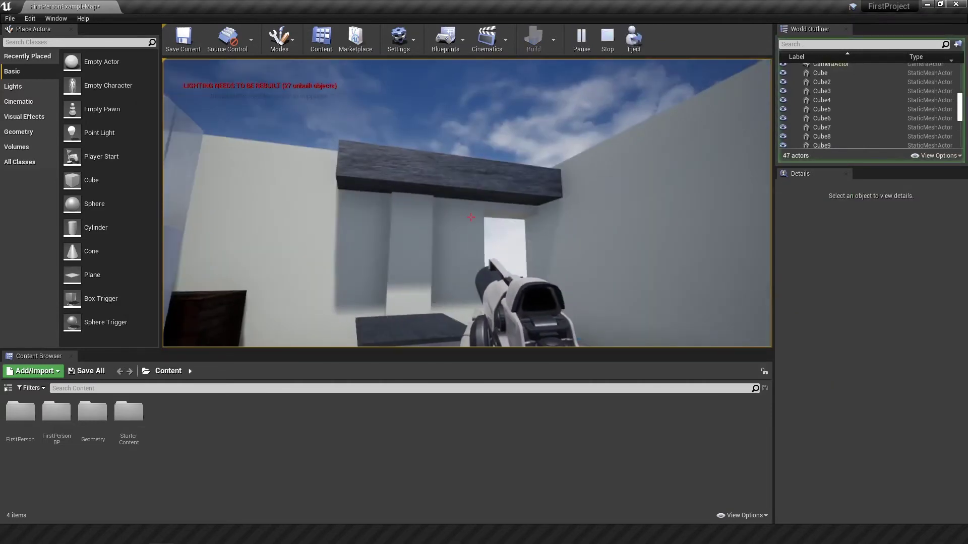
key("w")
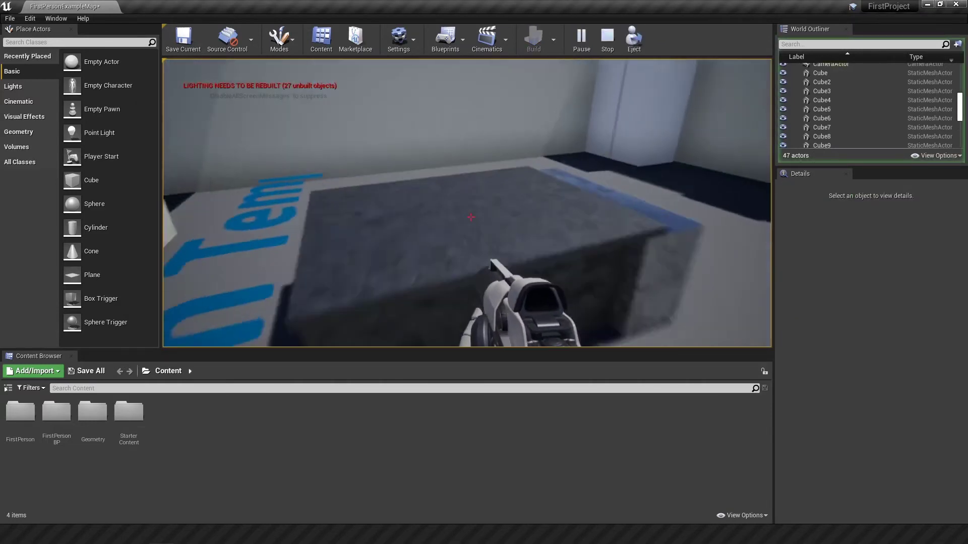
key("Escape")
Stack a small cube scaled 0.5 by 0.5 by 0.25 on the desktop behind the lower slab, at Z 265
left_click_drag(424, 171, 424, 202)
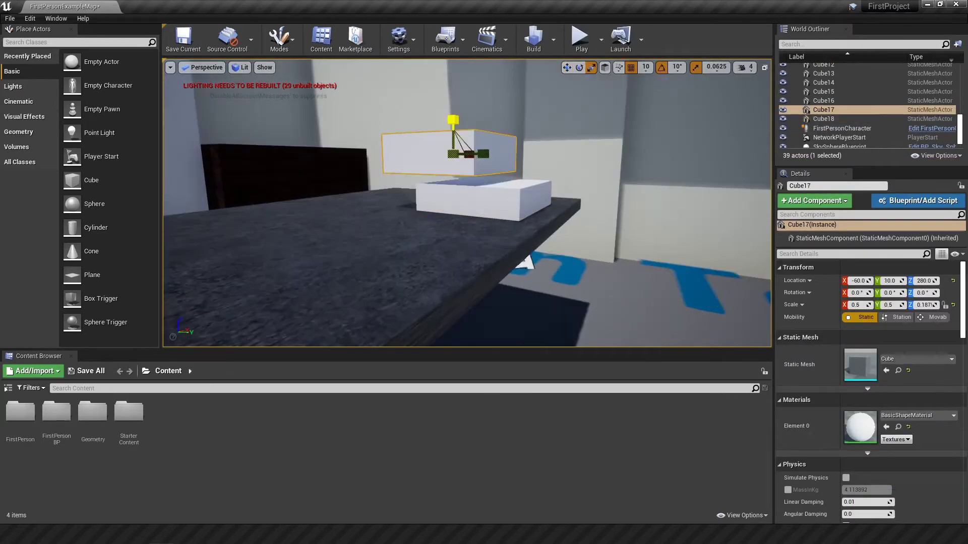
left_click_drag(451, 129, 447, 169)
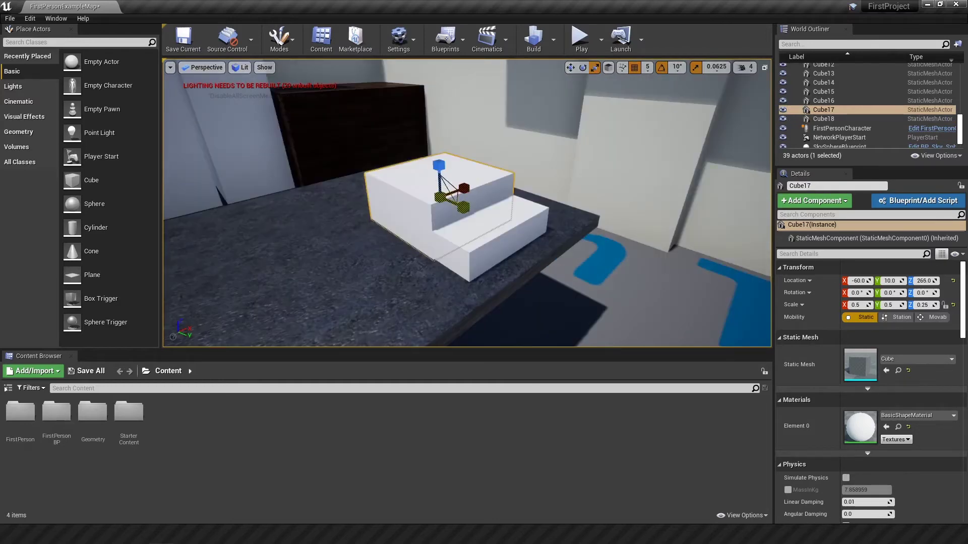
Test M_Brick_Clay_Beveled and M_Metal_Brushed_Nickel on the two stacked desktop slabs and settle on M_Metal_Copper
left_click(917, 359)
type("meta")
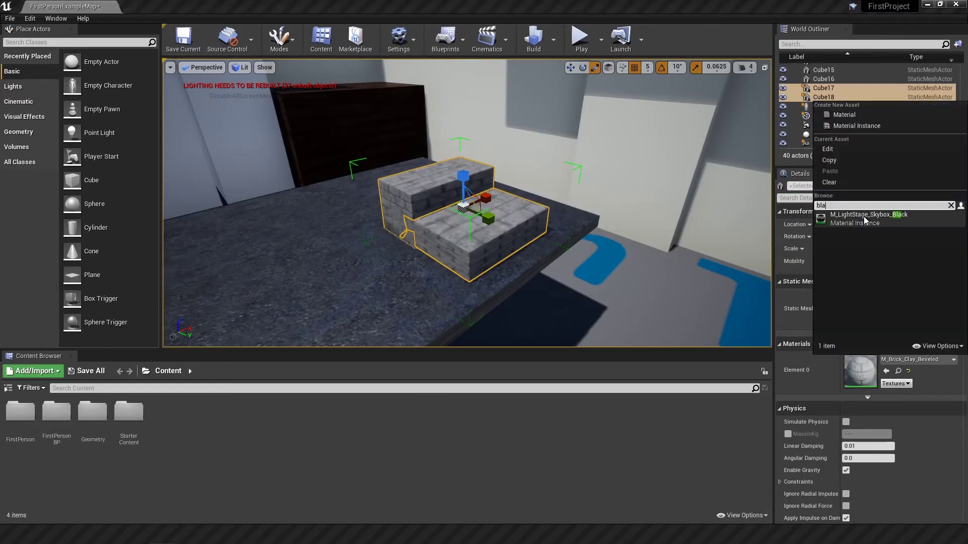
left_click(862, 216)
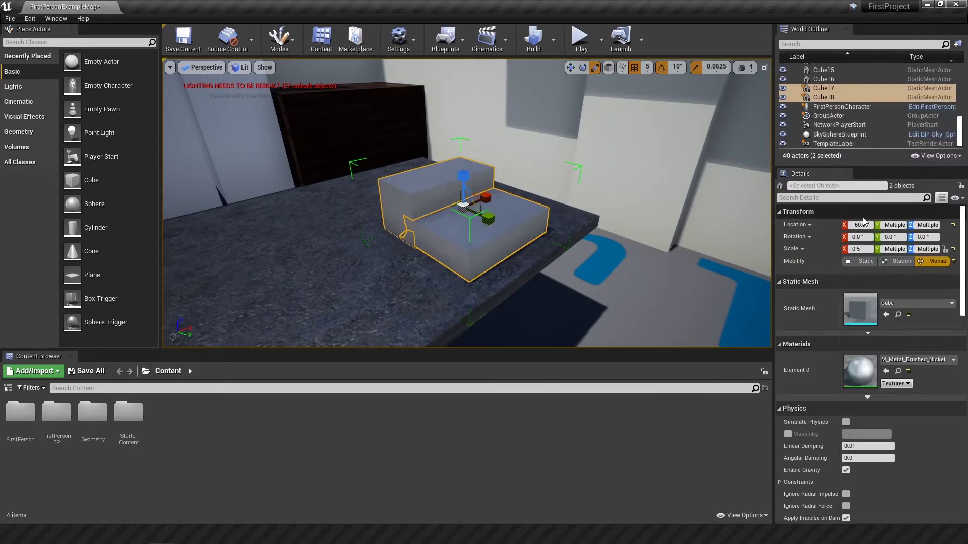
left_click(908, 359)
left_click(875, 329)
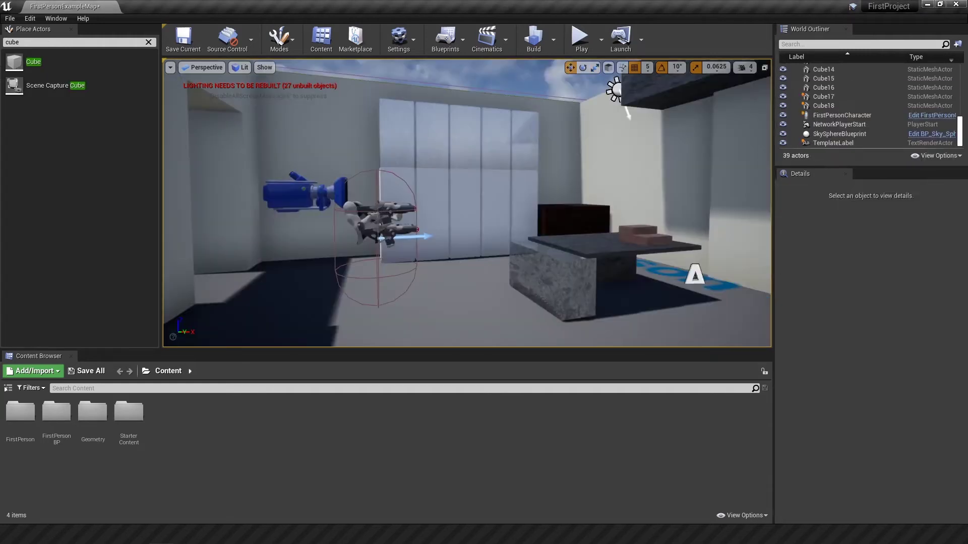
Select both copper slabs on the desk and enable Simulate Physics for them
left_click(632, 229)
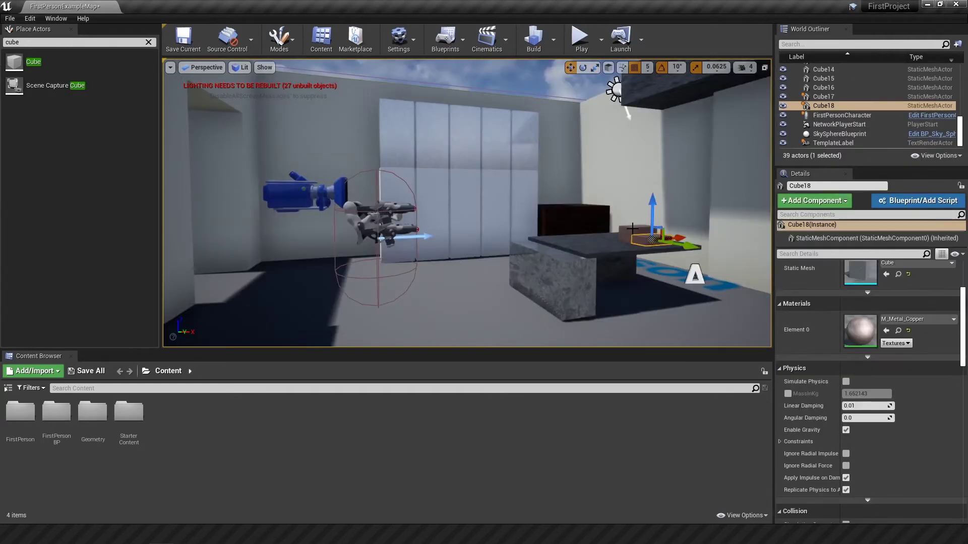
left_click(627, 229, "ctrl")
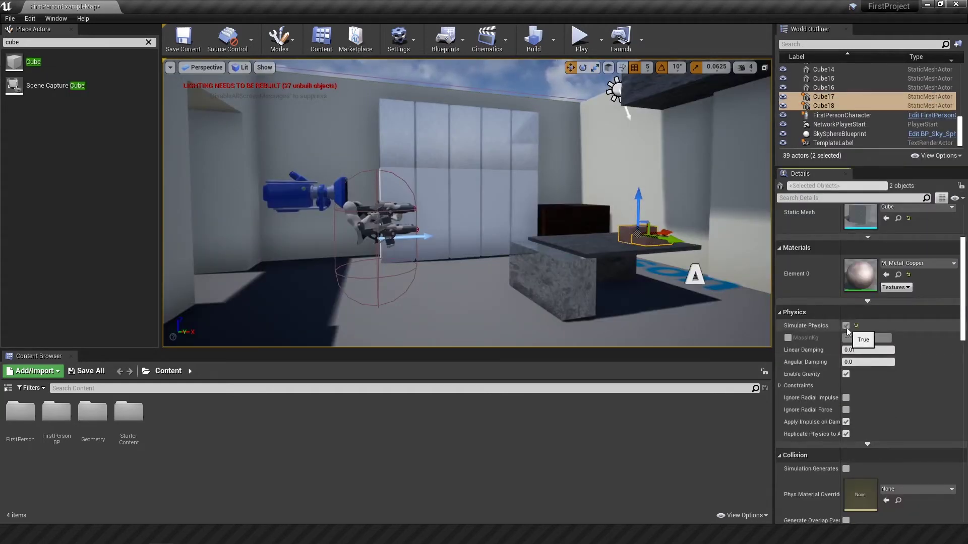
Play the level and walk around the desk to inspect the stacked copper slabs from several sides
left_click(581, 39)
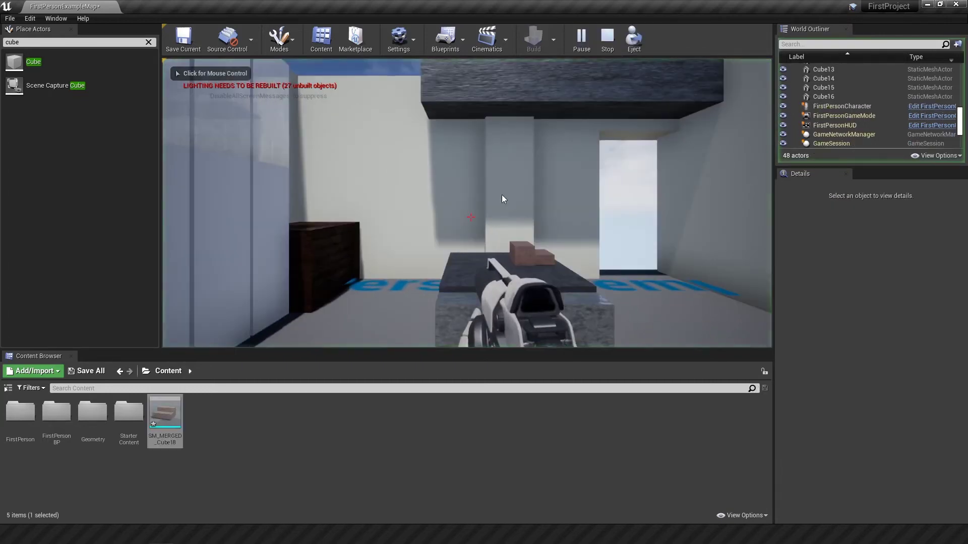
left_click(502, 195)
key("w")
key("d")
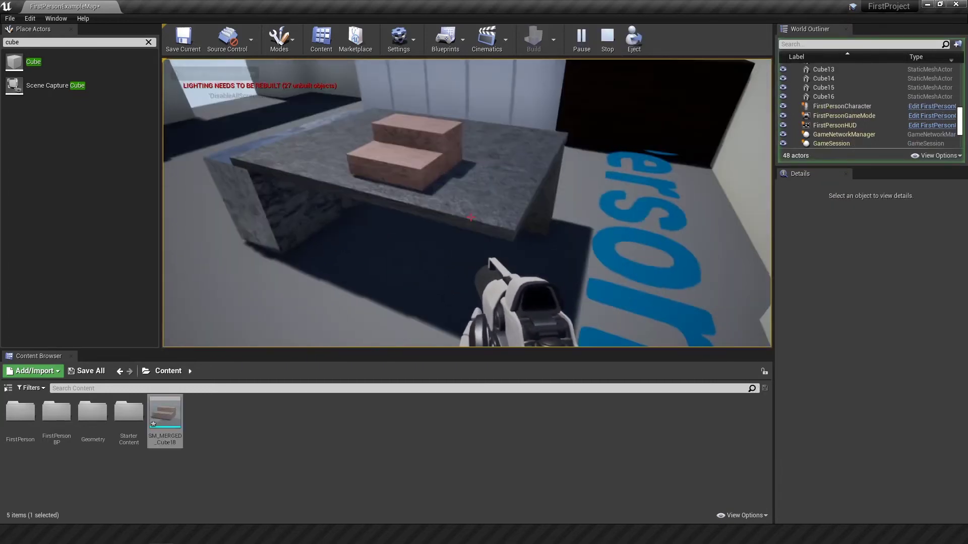
key("w")
key("a")
key("w")
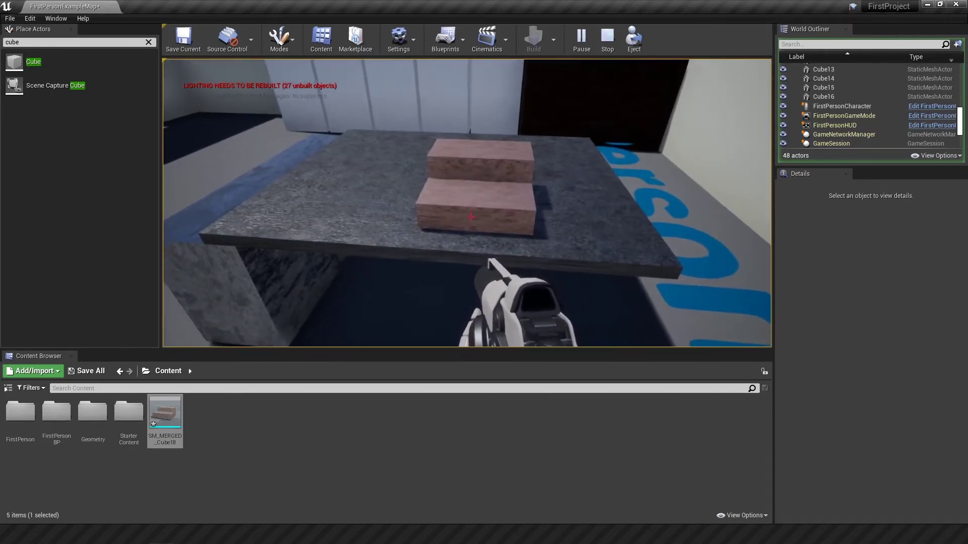
key("d")
key("w")
key("w")
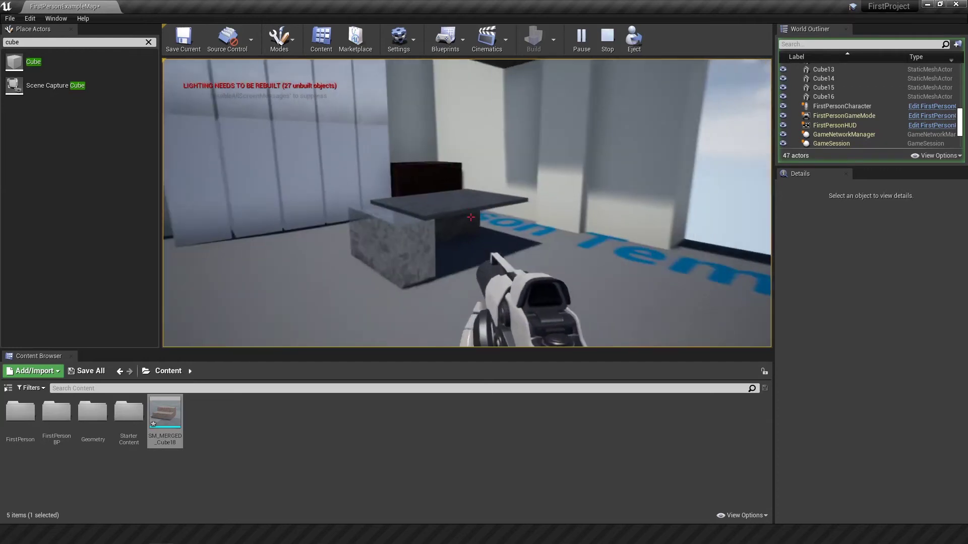
Move past the desk and out of the room while firing test projectiles
key("w")
left_click(471, 217)
left_click(470, 216)
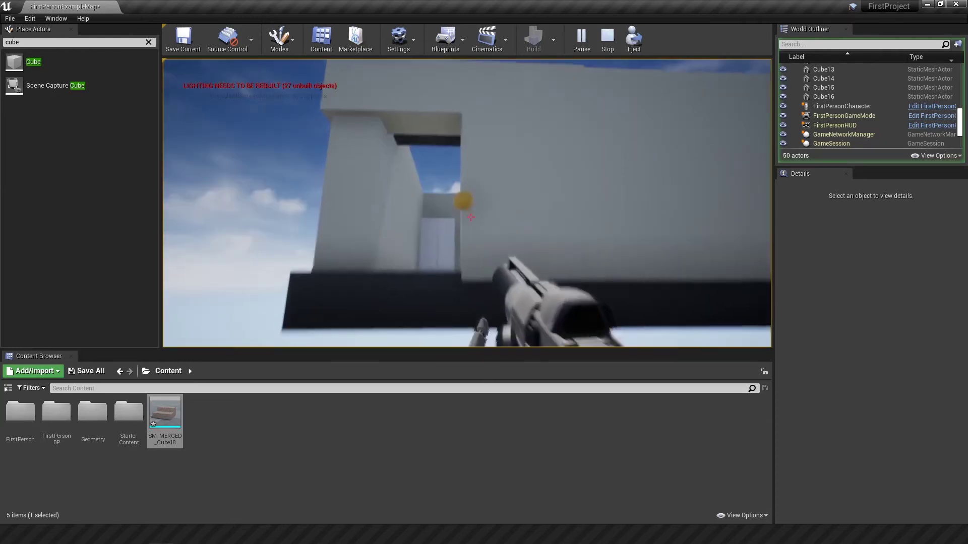
left_click(471, 217)
left_click(471, 217)
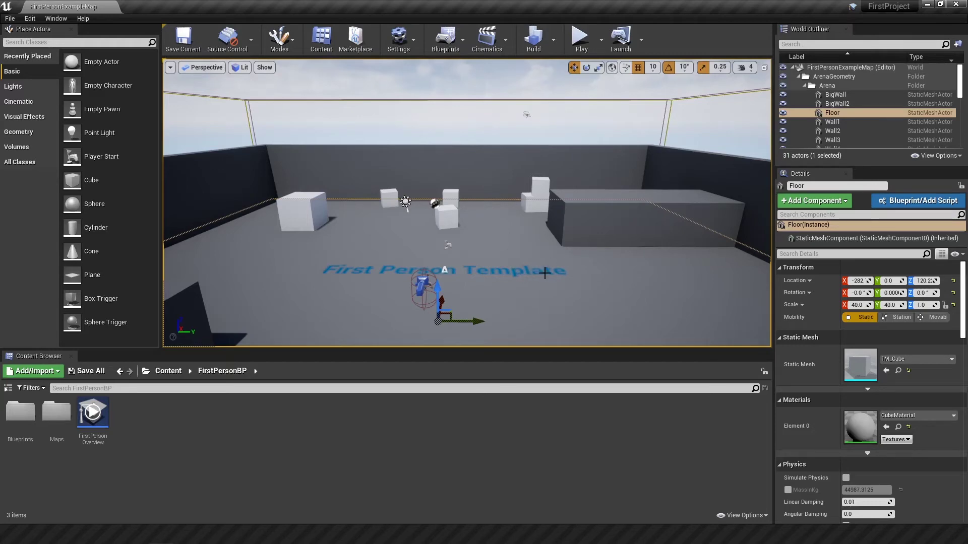
In the fresh arena, build two side walls scaled 7.25 by 0.5 by 4 and end wall pieces rotated 90 degrees around a doorway gap
right_click_drag(556, 274, 526, 274)
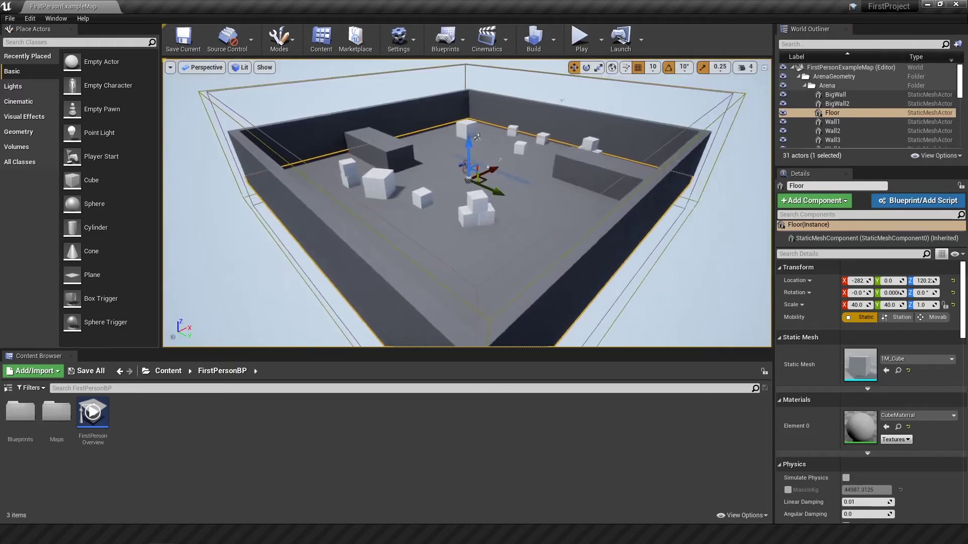
right_click_drag(556, 274, 695, 273)
right_click_drag(454, 261, 438, 261)
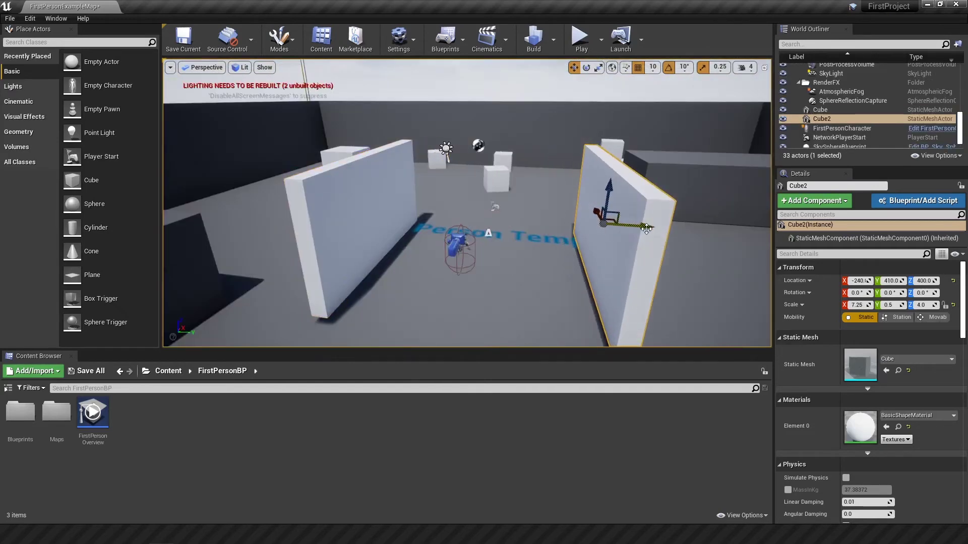
key("e")
left_click_drag(570, 242, 555, 272)
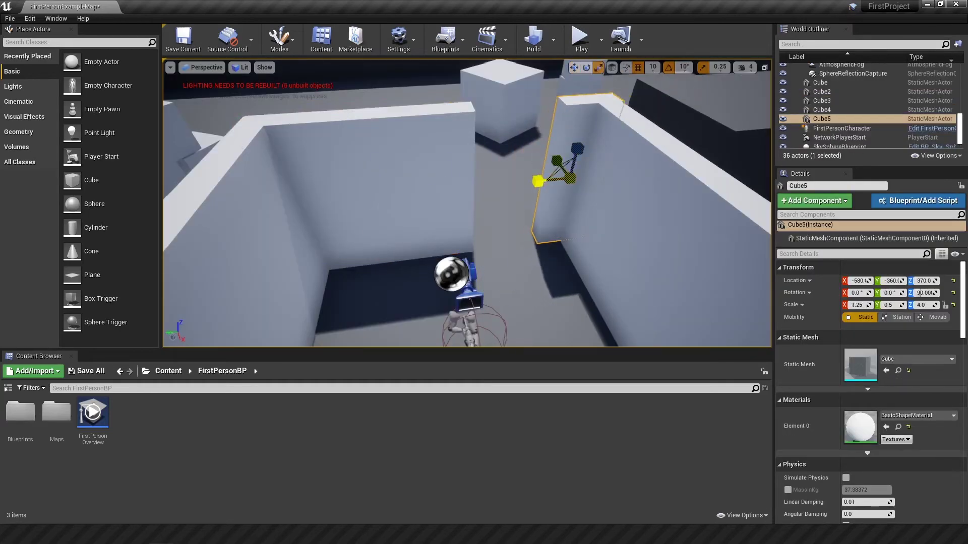
left_click_drag(541, 179, 448, 194)
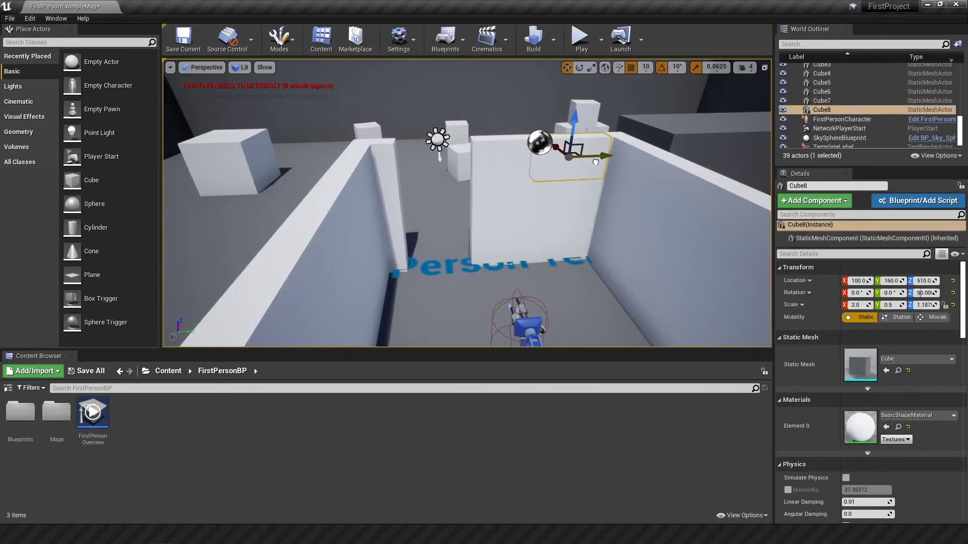
Shift the far end wall sideways to open a doorway in the corner and widen the lintel above it to an X scale of 2.875
left_click(559, 202)
left_click_drag(583, 196, 501, 197)
left_click(579, 159)
key("r")
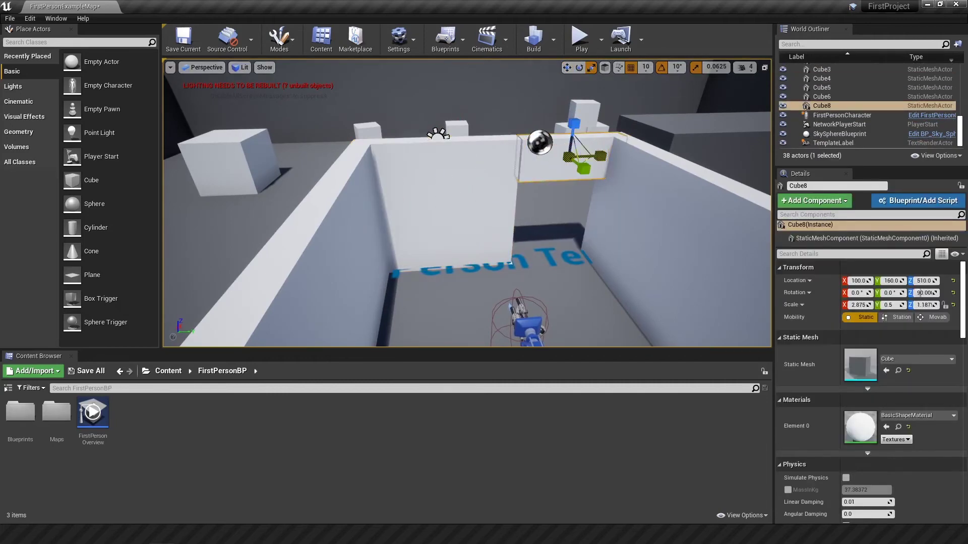
left_click_drag(485, 238, 493, 237)
key("w")
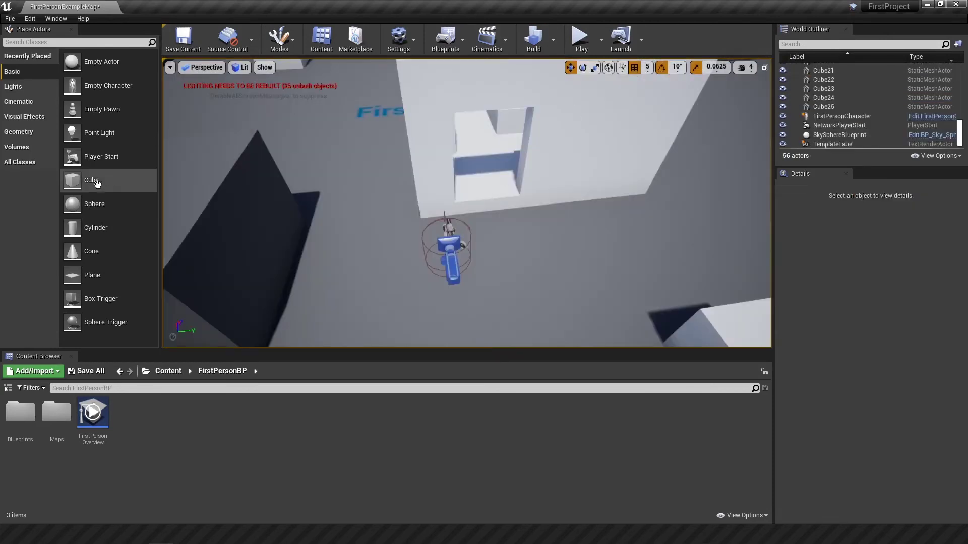
Build two entrance steps outside the doorway from a cube scaled about 0.44 by 2.06 by 0.375 and a wider, lower duplicate
left_click_drag(85, 179, 490, 223)
left_click_drag(492, 234, 492, 235)
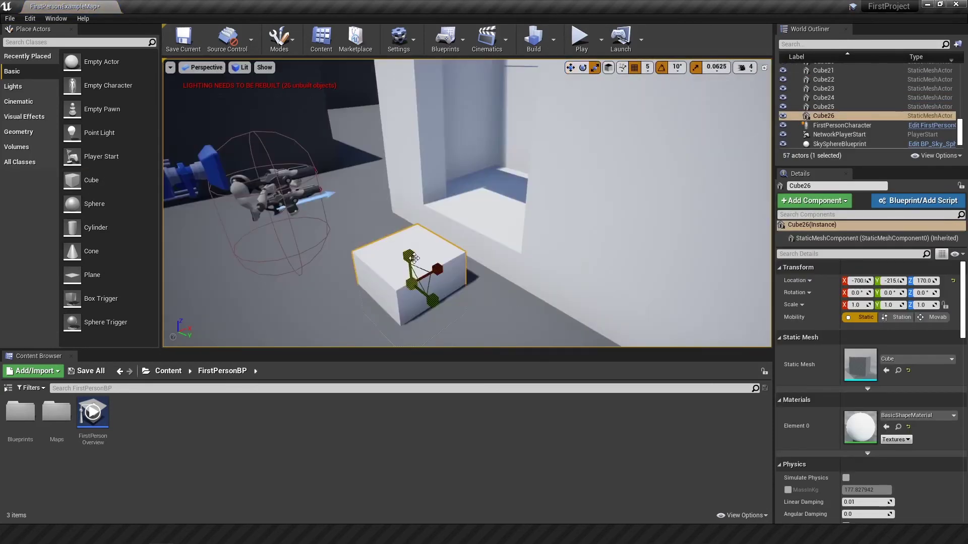
left_click_drag(408, 252, 409, 256)
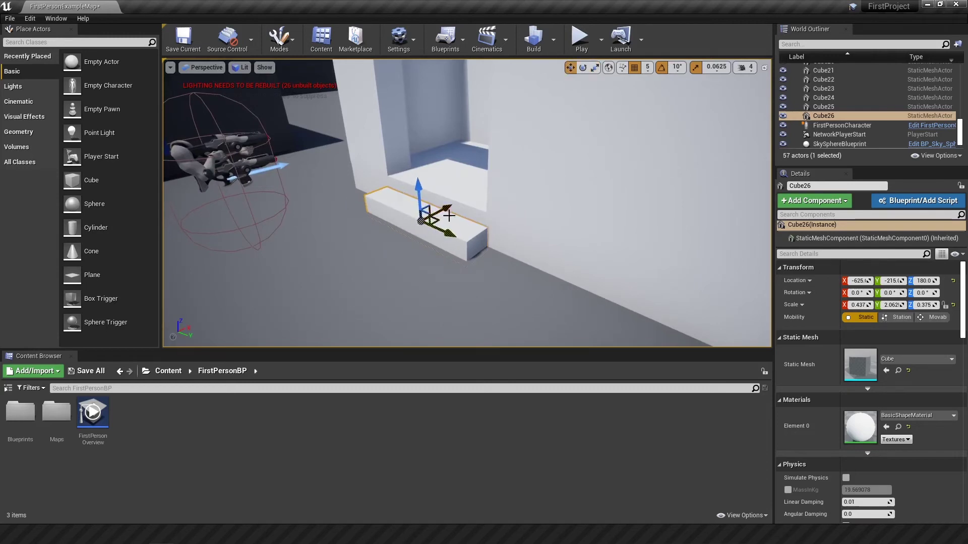
left_click_drag(449, 215, 429, 213, "alt")
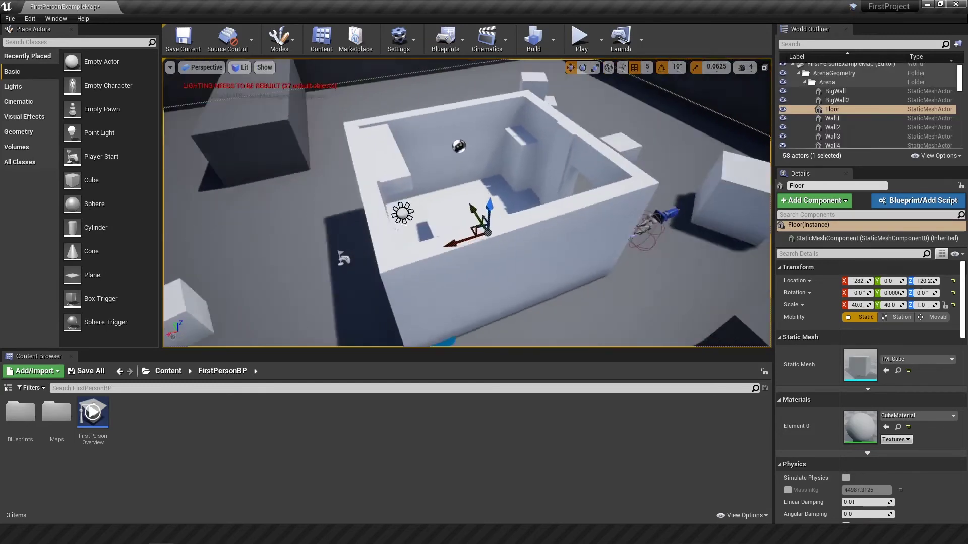
Play the level, climb the new entrance steps, walk through and around the furnished room, and end the session
right_click_drag(459, 249, 770, 249)
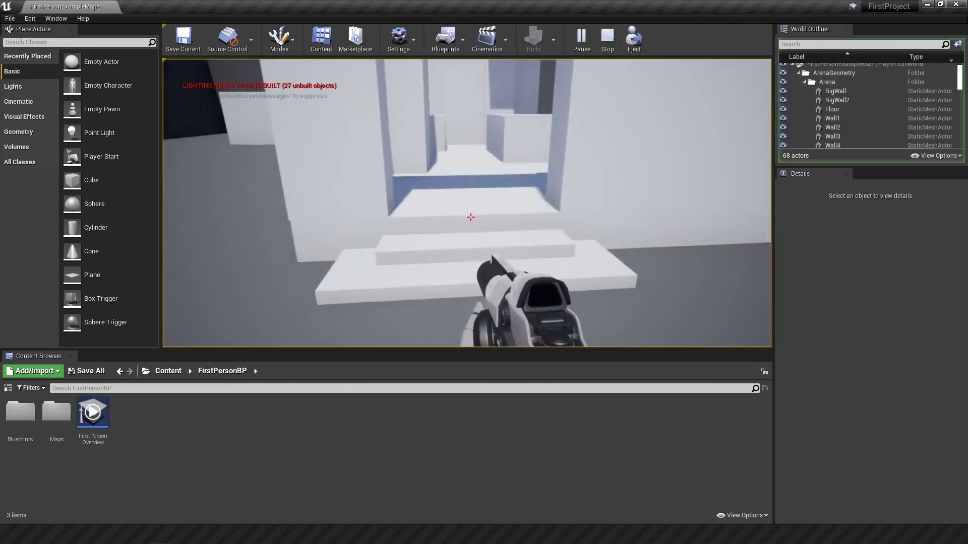
key("w")
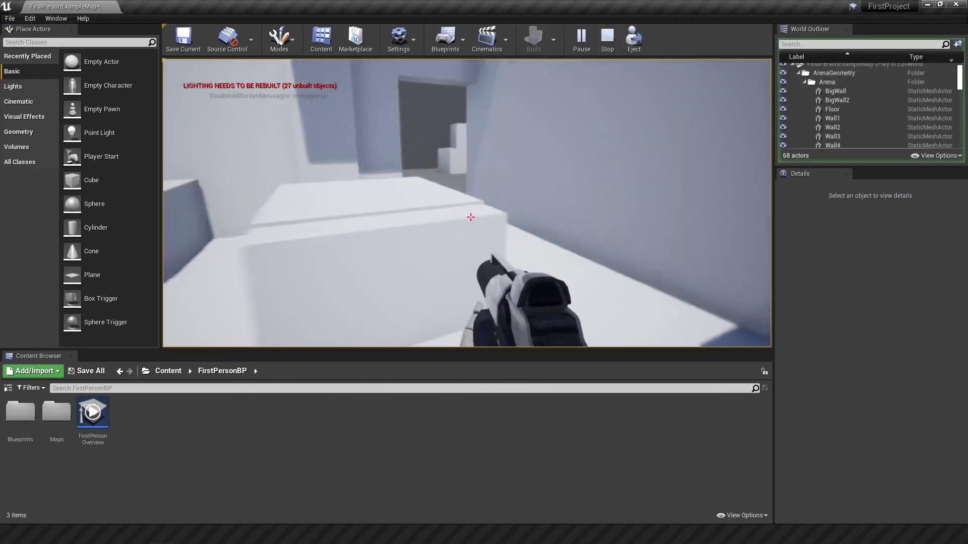
key("w")
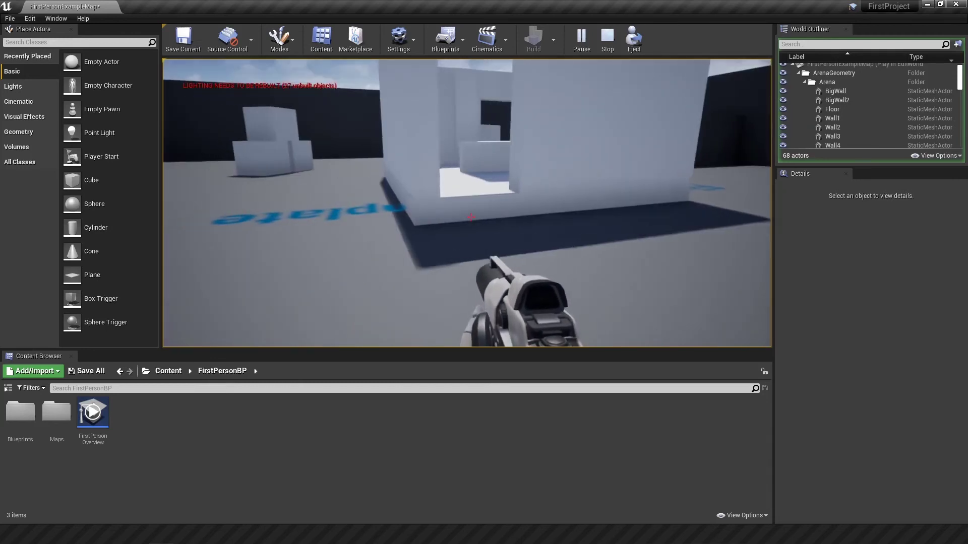
key("a")
key("w")
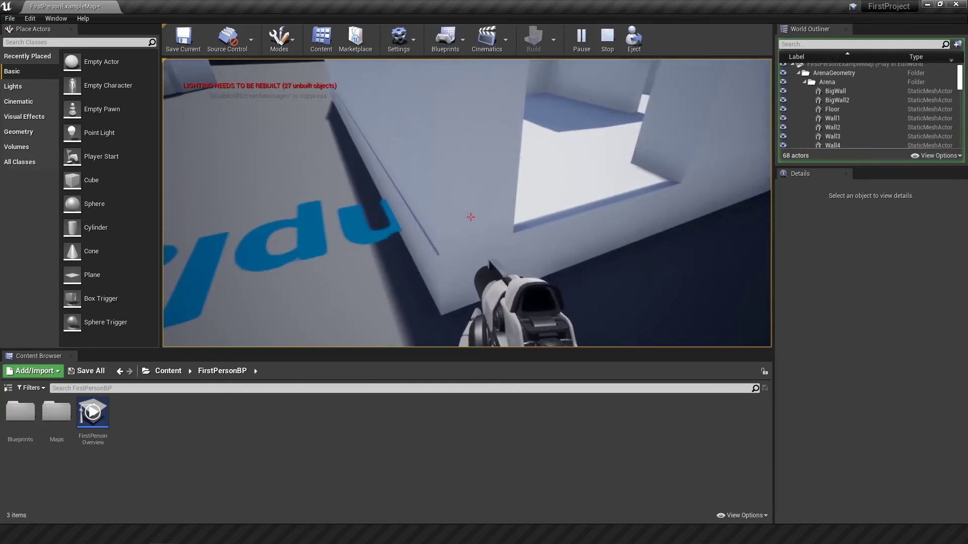
key("w")
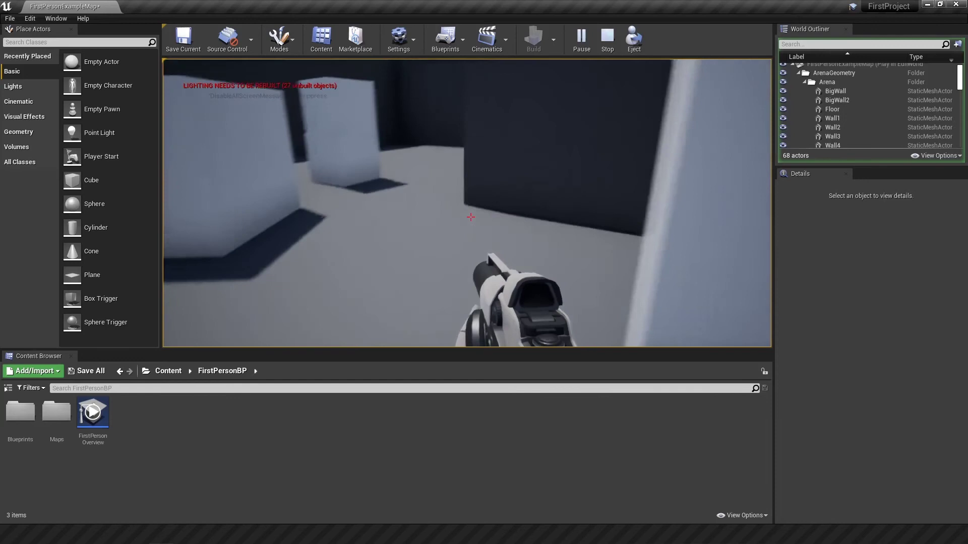
key("w")
key("w")
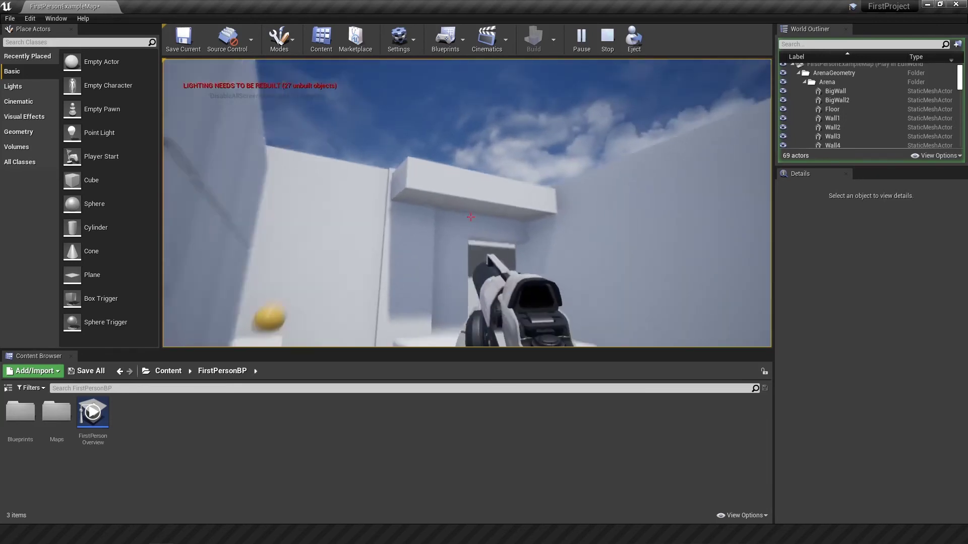
key("w")
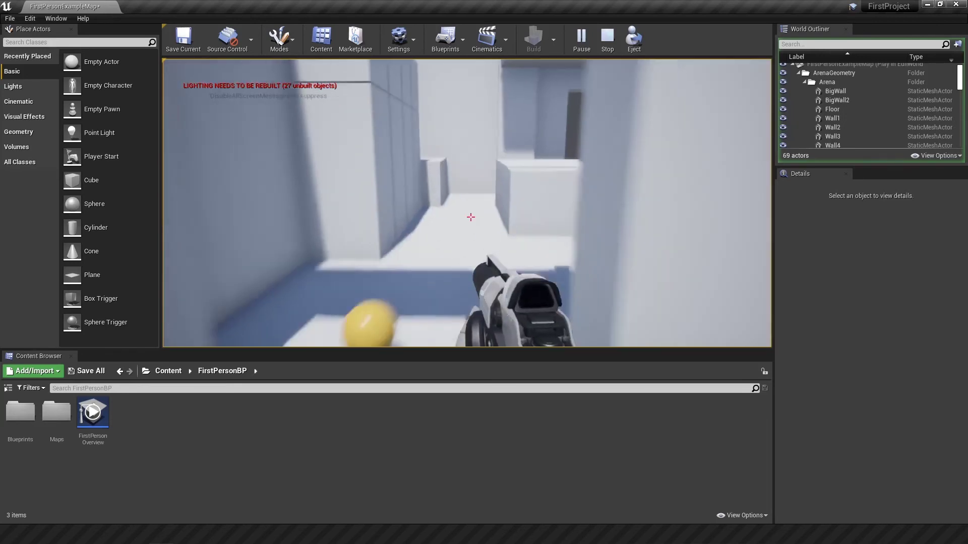
key("w")
key("Escape")
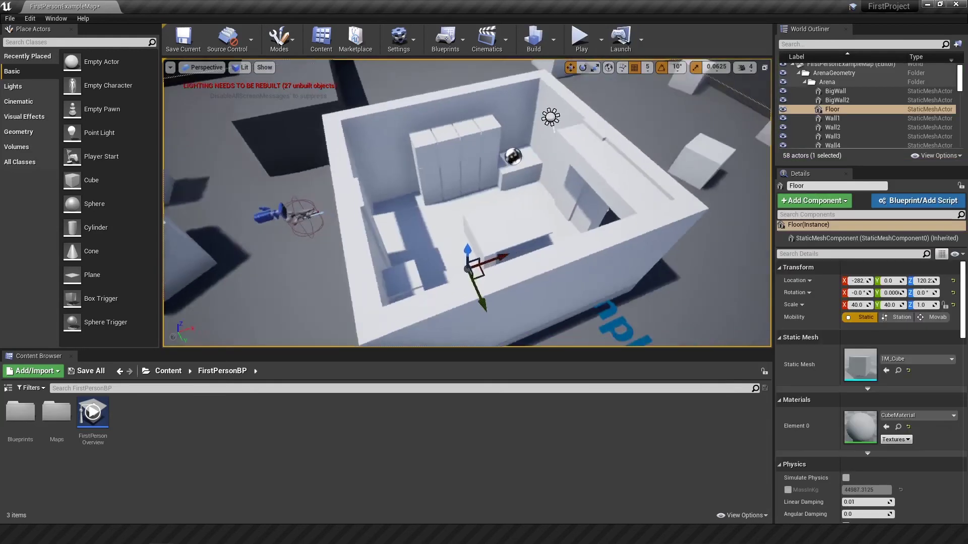
View the finished room from above, play the level again and fire projectiles inside the room
left_click_drag(353, 212, 646, 182, "alt")
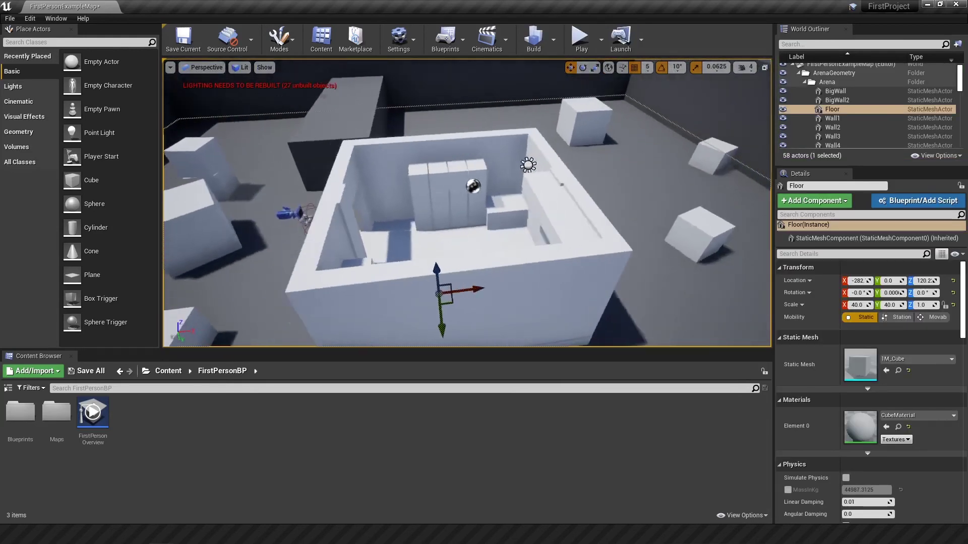
key("alt+p")
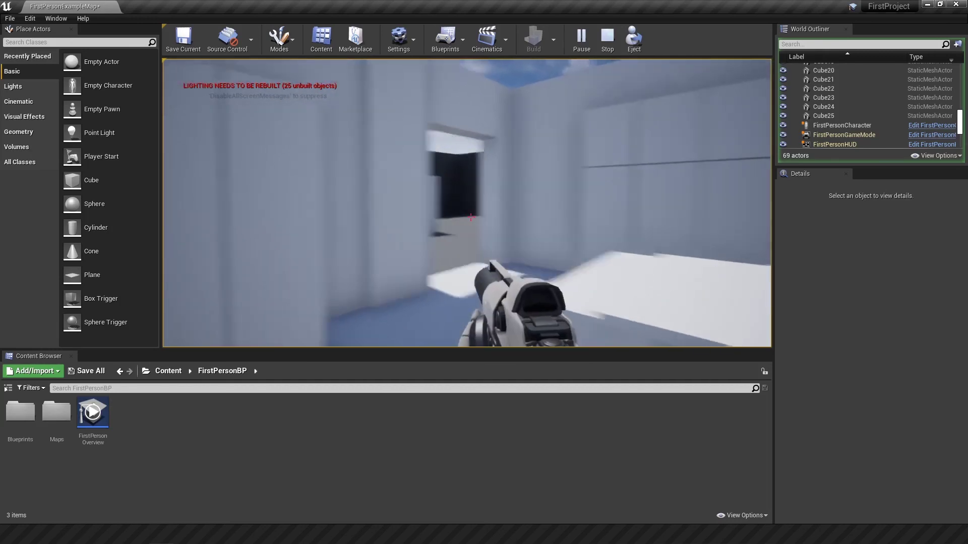
left_click(471, 218)
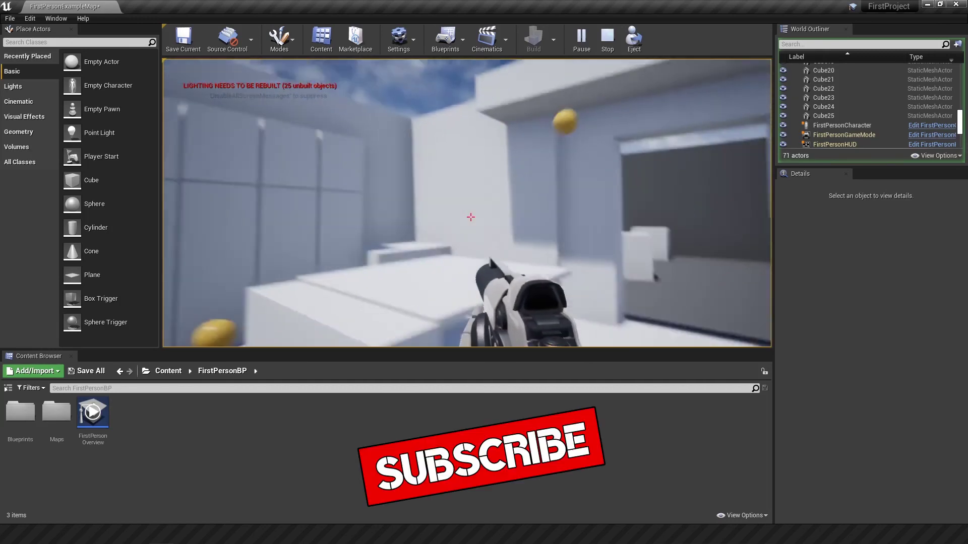